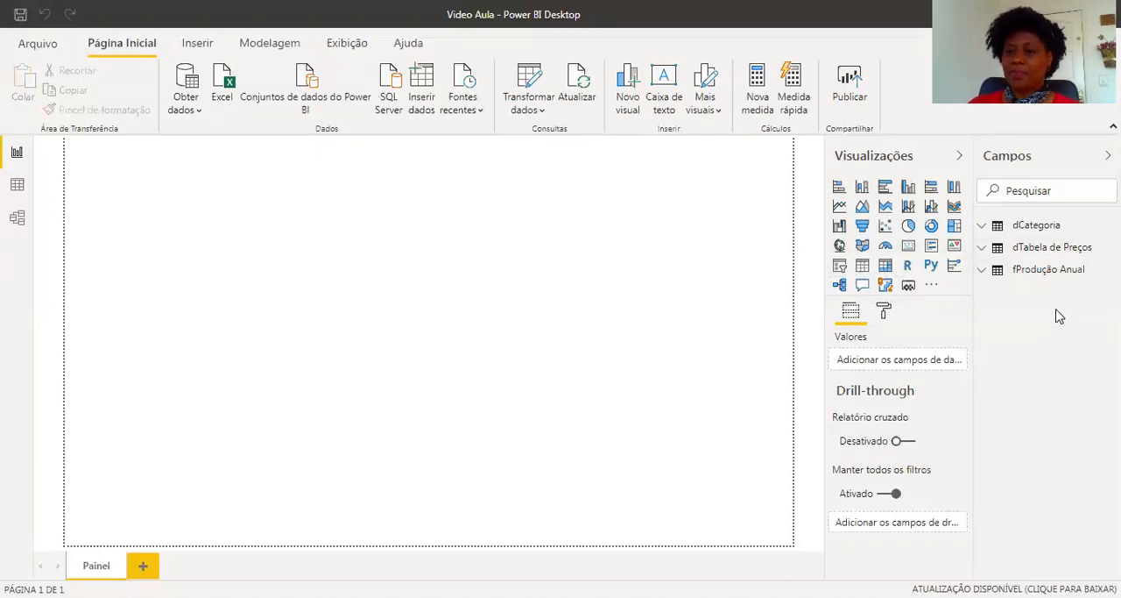
Add a new calculated table in the data view and name it dCalendário.
{"action": "left_click", "coordinate": [984, 270]}
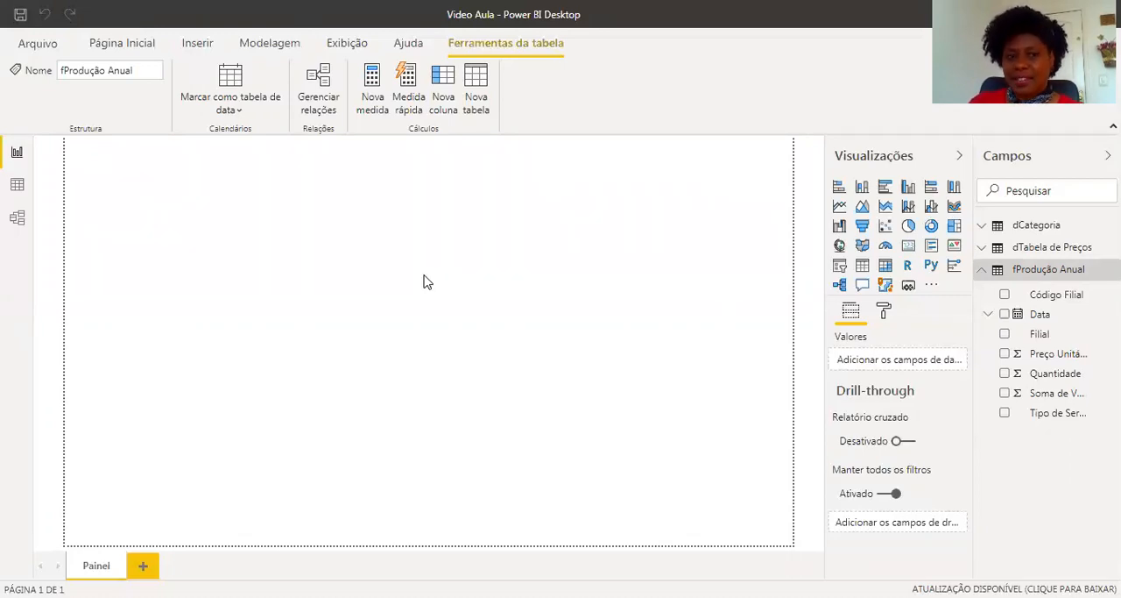
{"action": "left_click", "coordinate": [17, 187]}
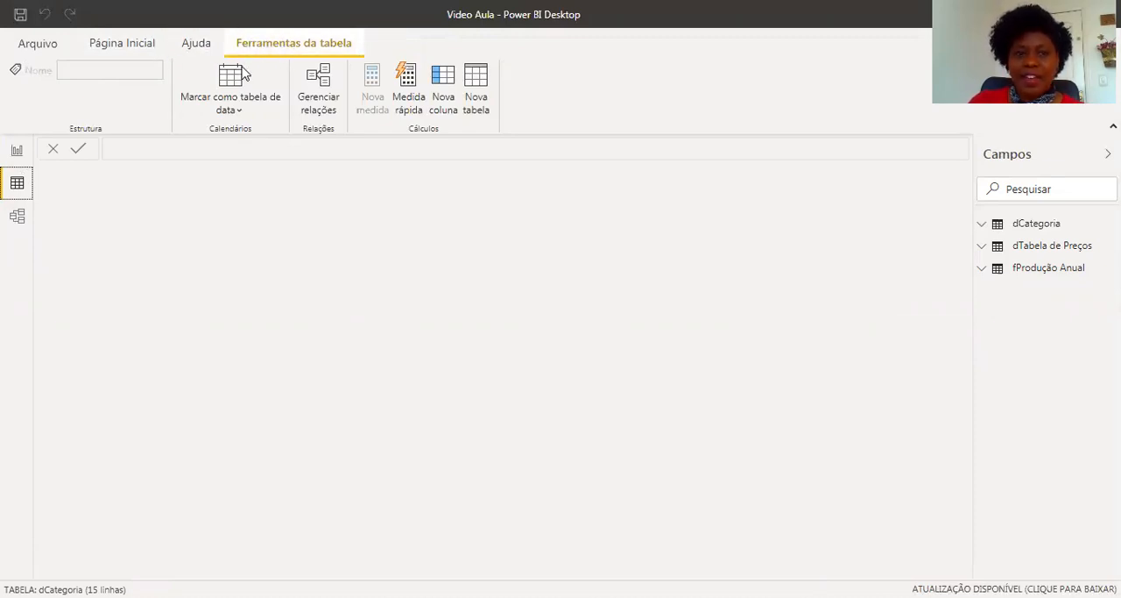
{"action": "left_click", "coordinate": [474, 104]}
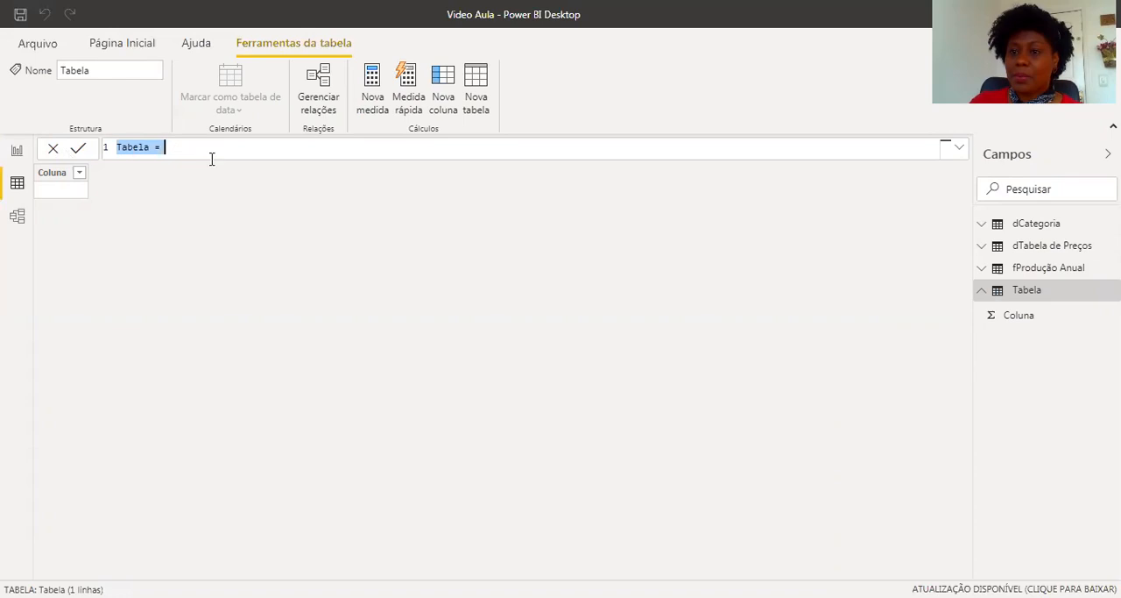
{"action": "left_click", "coordinate": [149, 147]}
{"action": "key", "text": "BackSpace"}
{"action": "key", "text": "BackSpace"}
{"action": "key", "text": "BackSpace"}
{"action": "key", "text": "BackSpace"}
{"action": "type", "text": "dCat"}
{"action": "type", "text": "endário"}
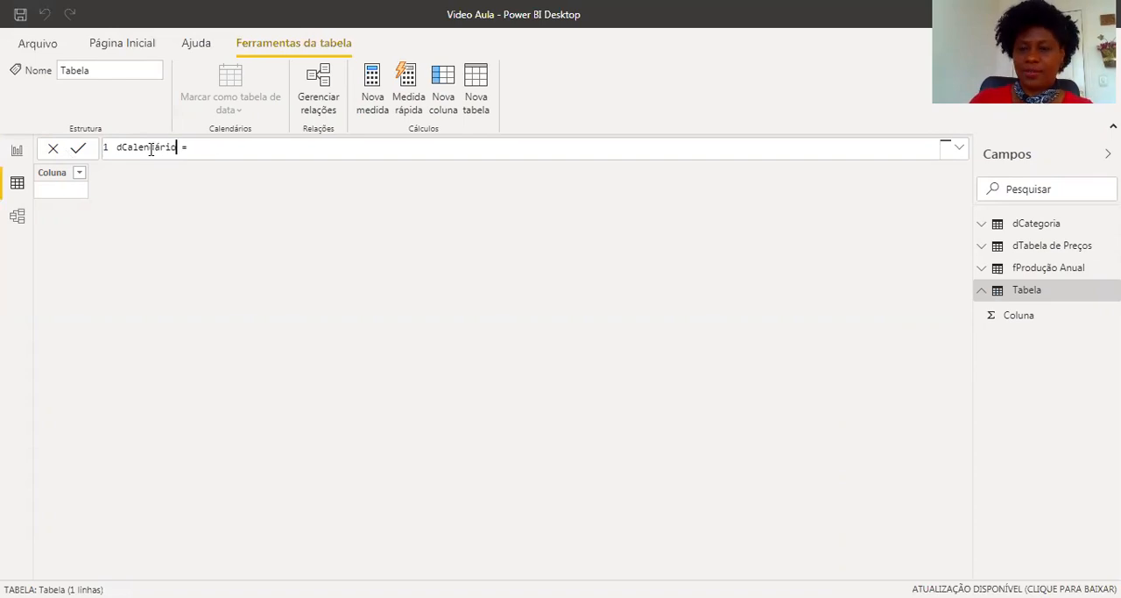
Define the dCalendário table with the formula CALENDARAUTO().
{"action": "left_click", "coordinate": [226, 150]}
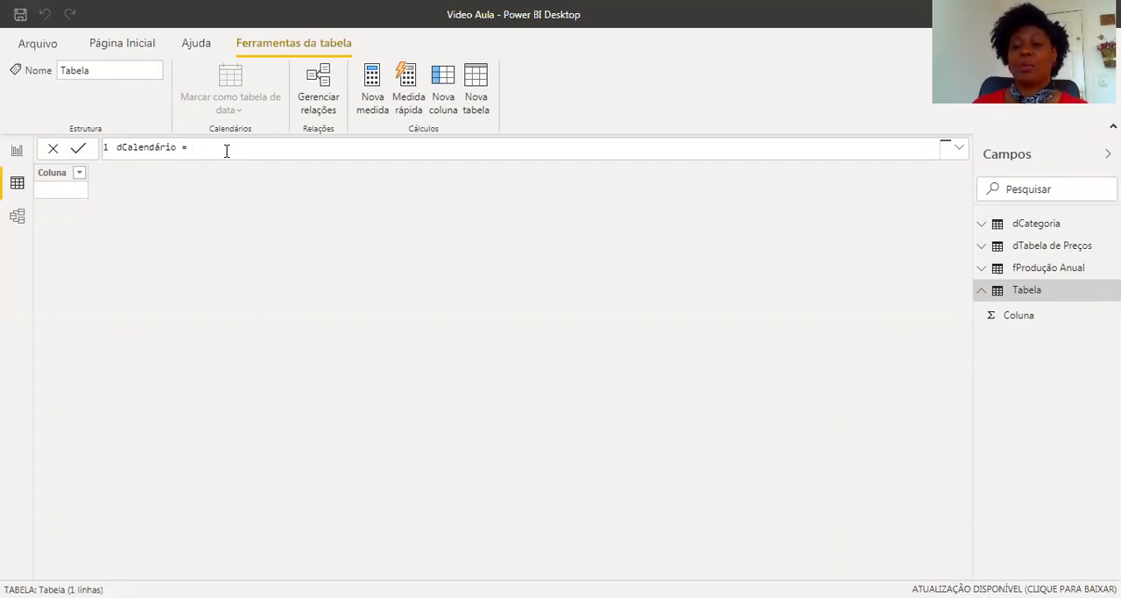
{"action": "type", "text": "cal"}
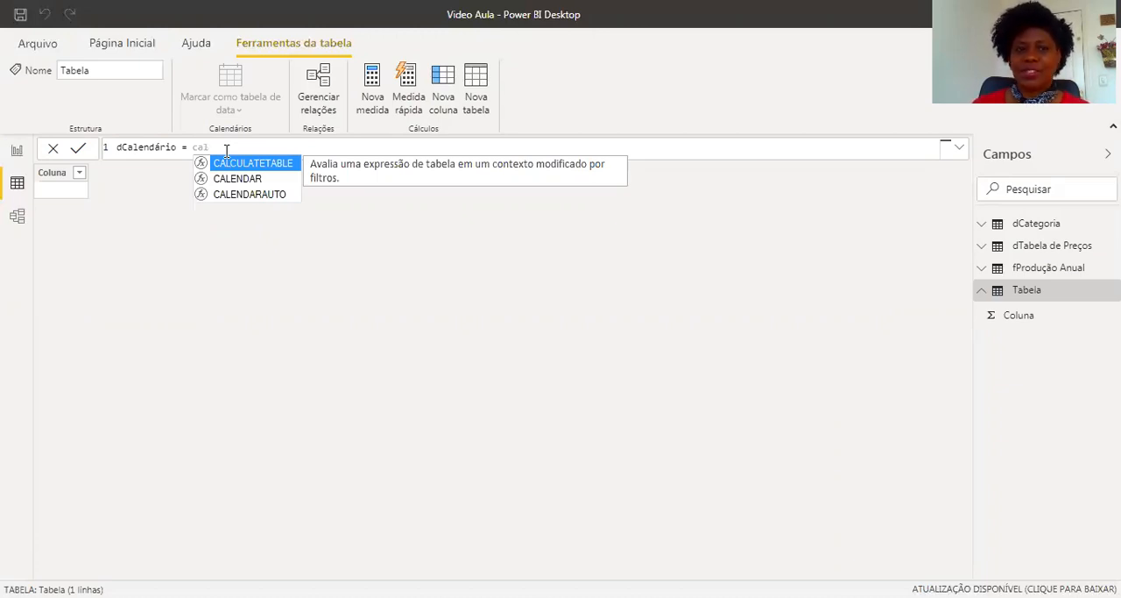
{"action": "left_click", "coordinate": [246, 194]}
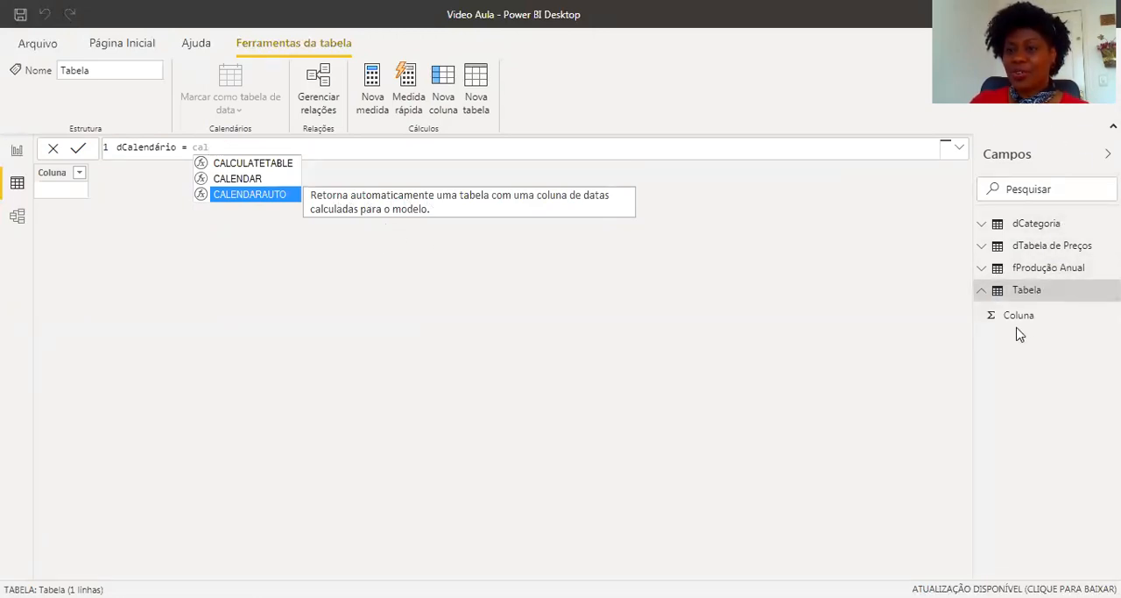
{"action": "double_click", "coordinate": [255, 194]}
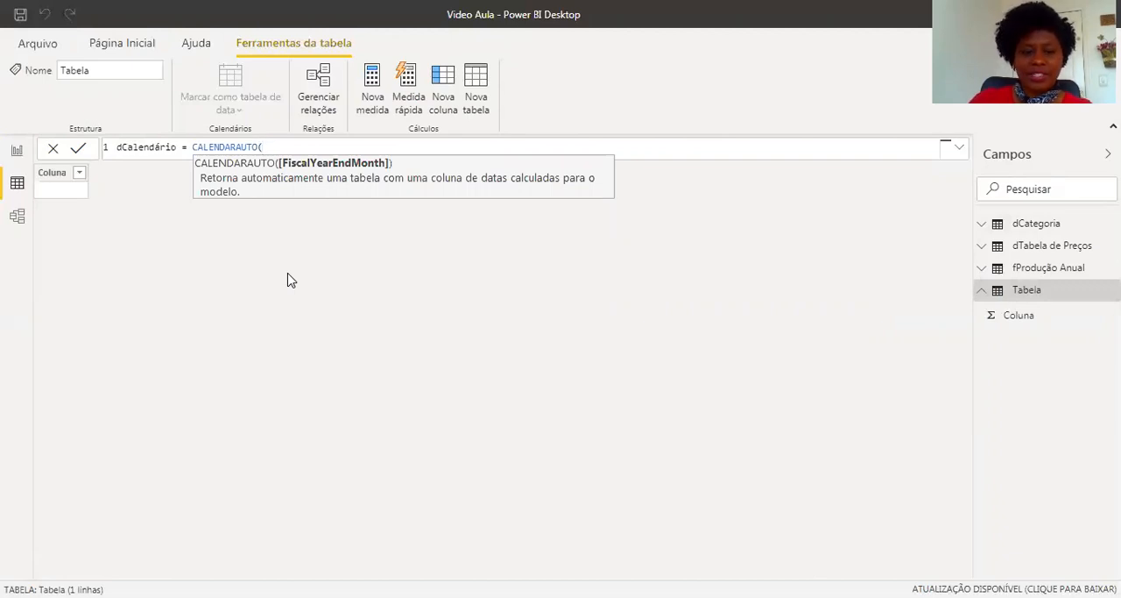
{"action": "type", "text": ")"}
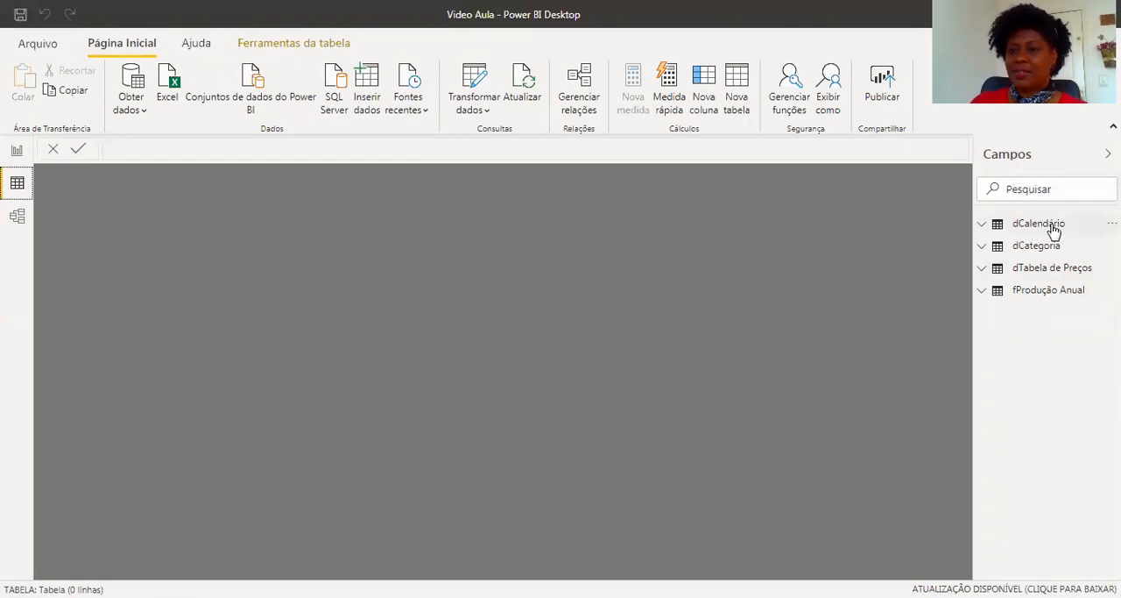
Examine the dates generated in the dCalendário table from the first row through to the last.
{"action": "left_click", "coordinate": [982, 224]}
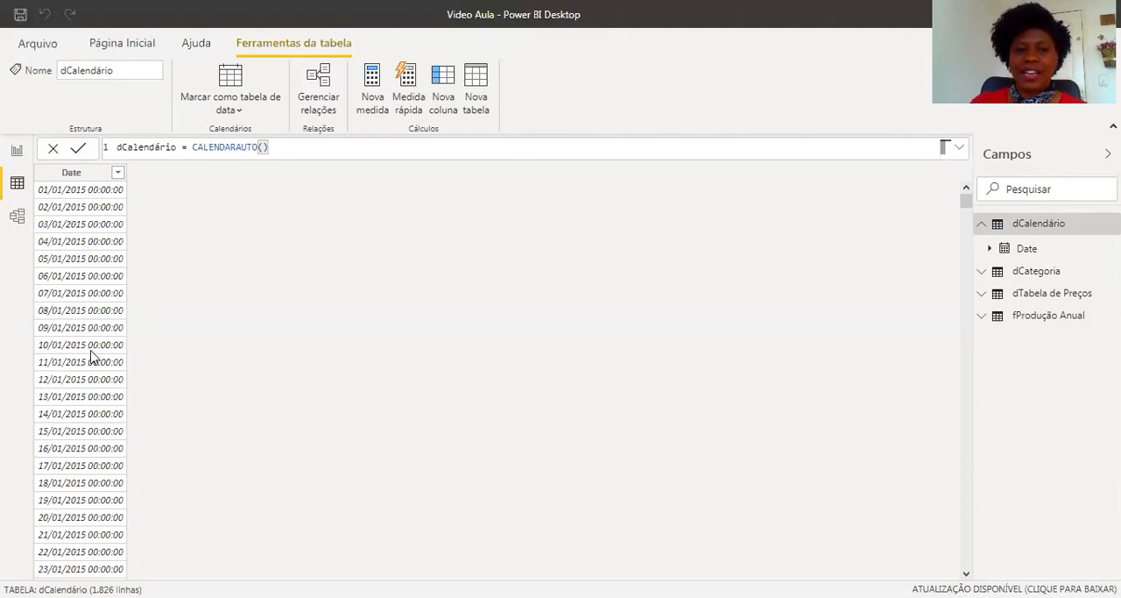
{"action": "scroll", "coordinate": [88, 351], "scroll_direction": "down", "scroll_amount": 2}
{"action": "scroll", "coordinate": [88, 351], "scroll_direction": "down", "scroll_amount": 20}
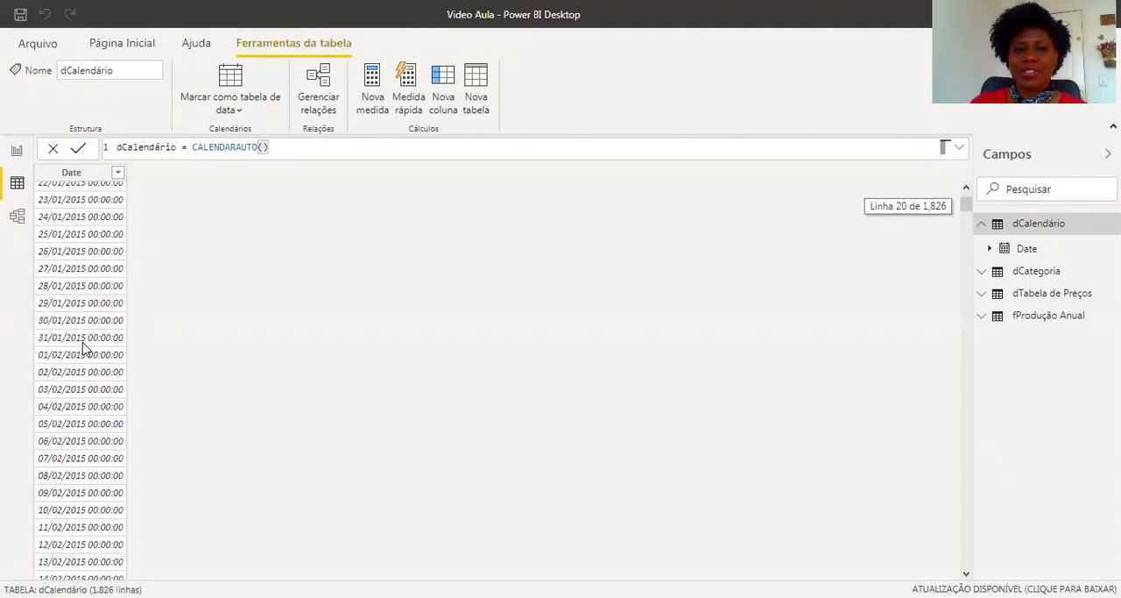
{"action": "scroll", "coordinate": [79, 350], "scroll_direction": "down", "scroll_amount": 20}
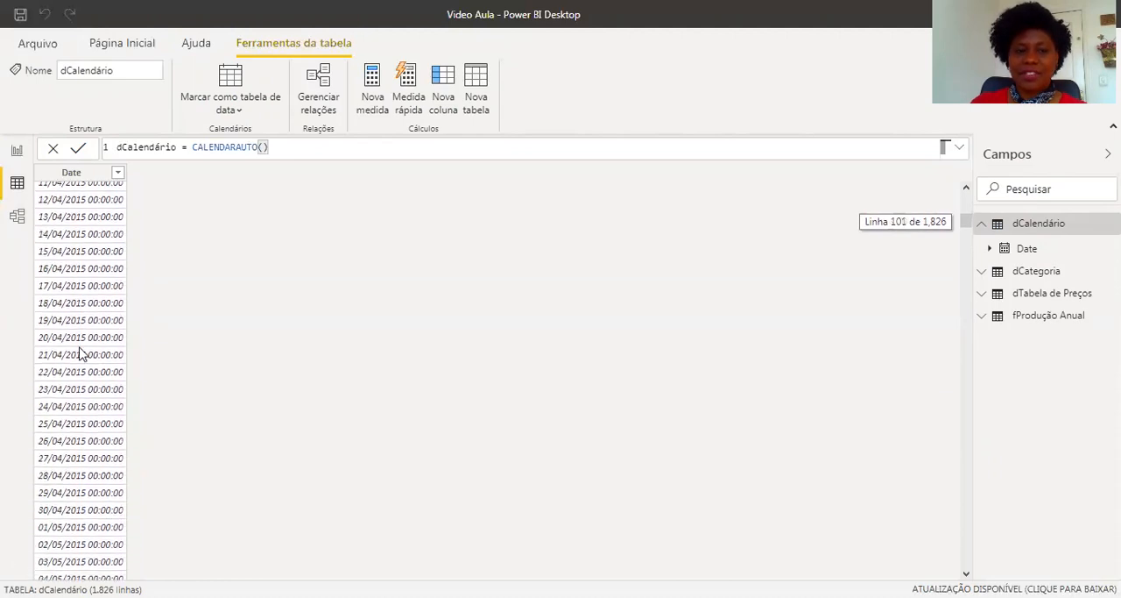
{"action": "scroll", "coordinate": [79, 355], "scroll_direction": "down", "scroll_amount": 20}
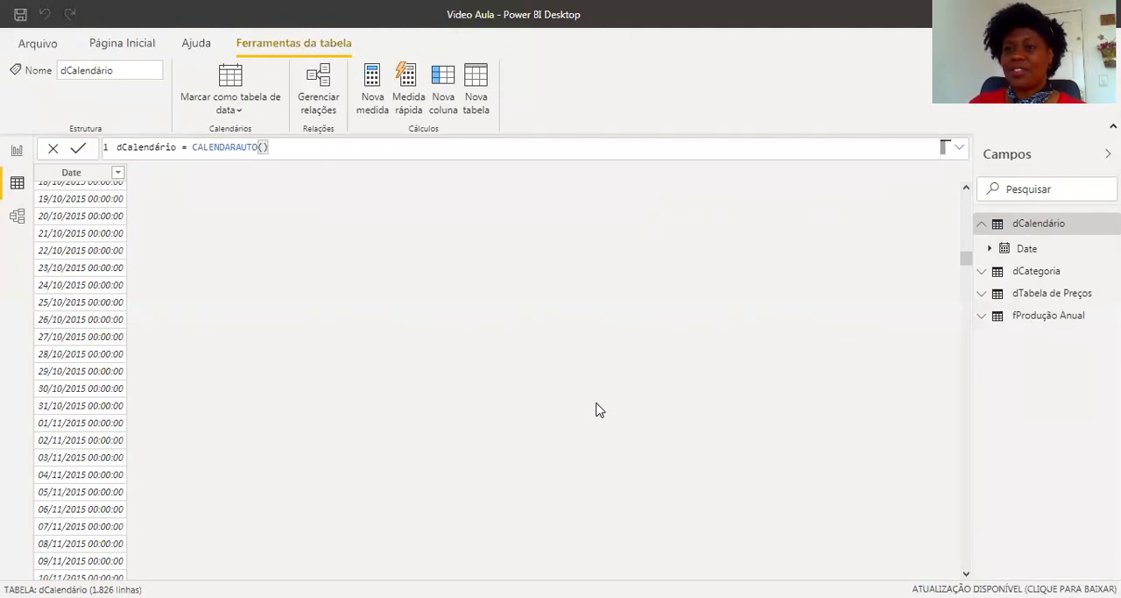
{"action": "scroll", "coordinate": [92, 421], "scroll_direction": "down", "scroll_amount": 10}
{"action": "scroll", "coordinate": [94, 423], "scroll_direction": "down", "scroll_amount": 20}
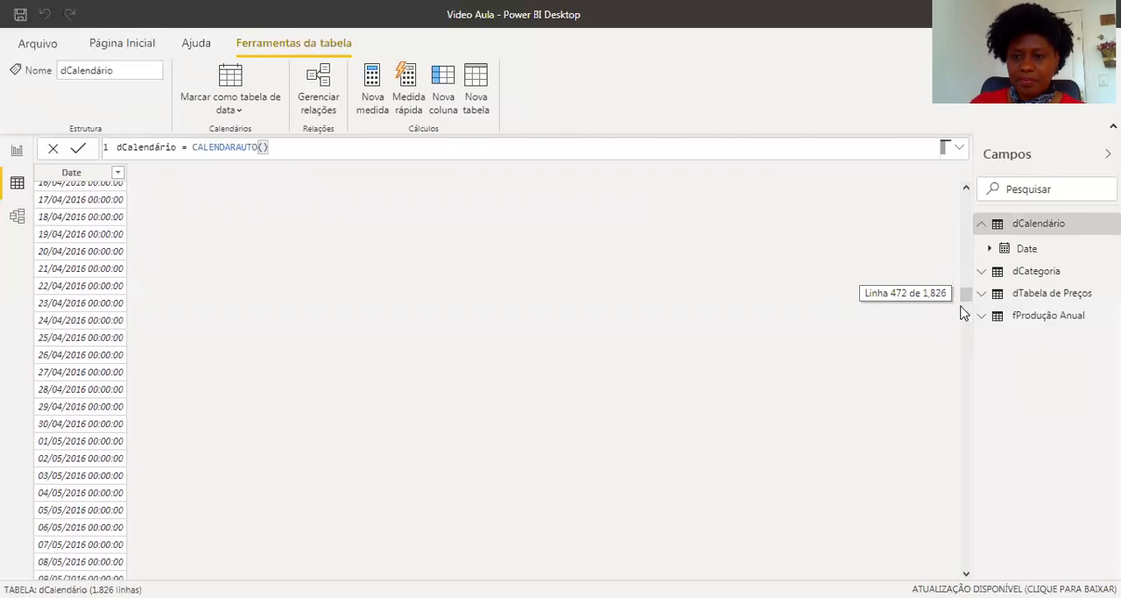
{"action": "left_click_drag", "start_coordinate": [971, 331], "coordinate": [967, 559]}
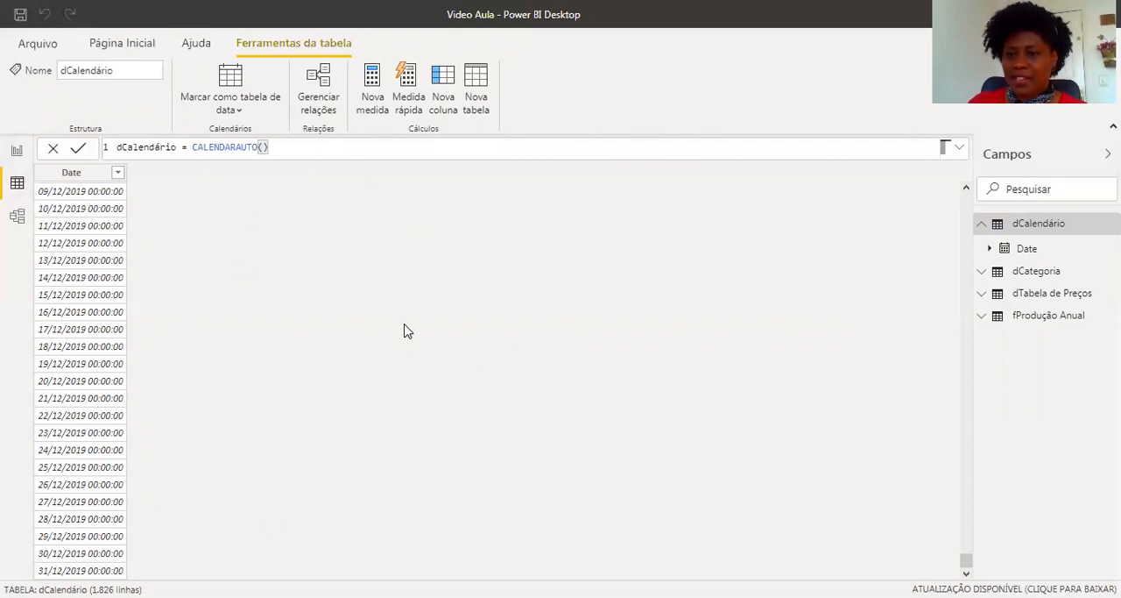
Return to the report view and collapse the field lists of dCalendário and fProdução Anual.
{"action": "left_click", "coordinate": [16, 153]}
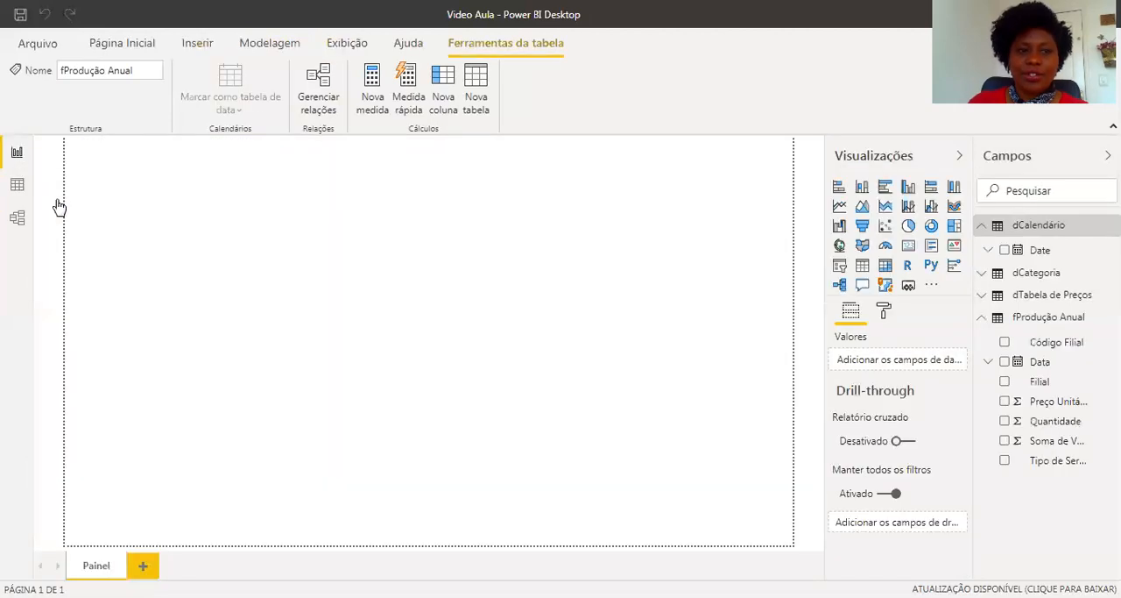
{"action": "left_click", "coordinate": [982, 226]}
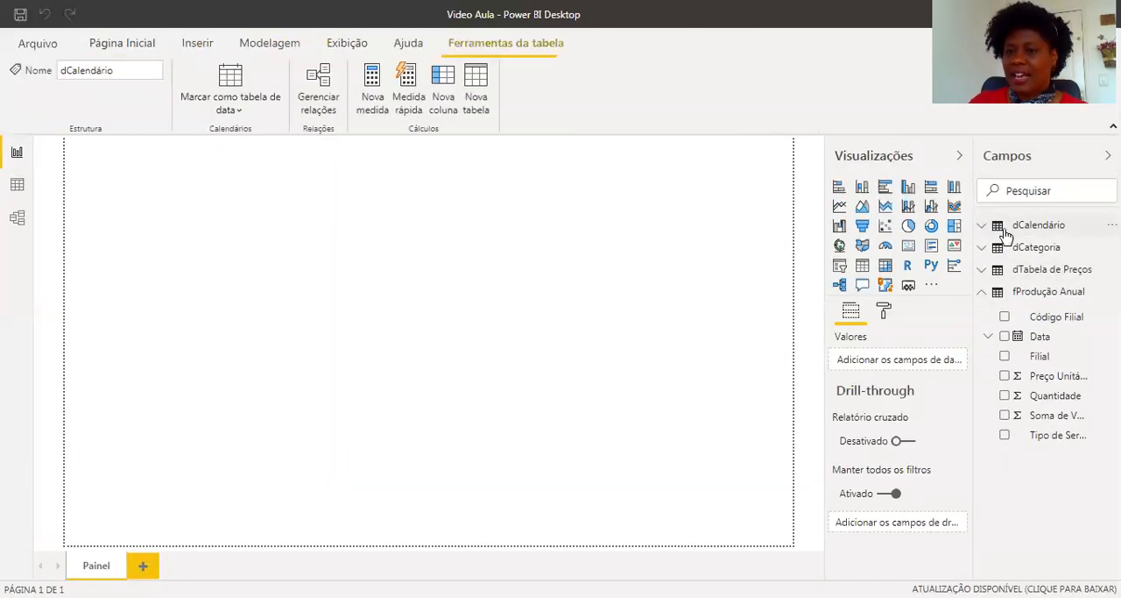
{"action": "left_click", "coordinate": [984, 293]}
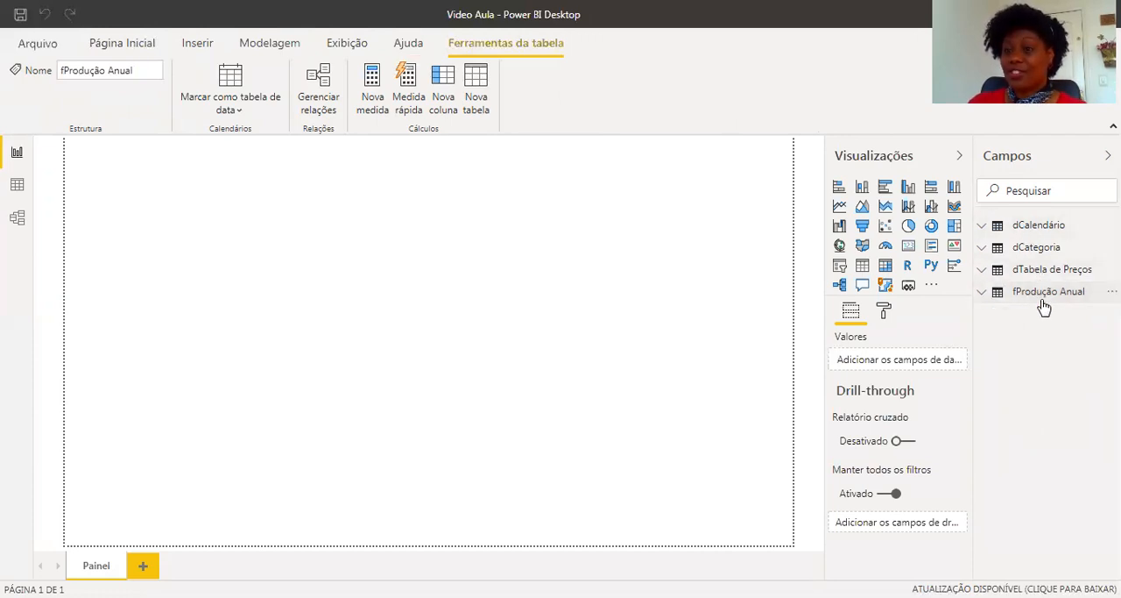
{"action": "left_click", "coordinate": [1019, 289]}
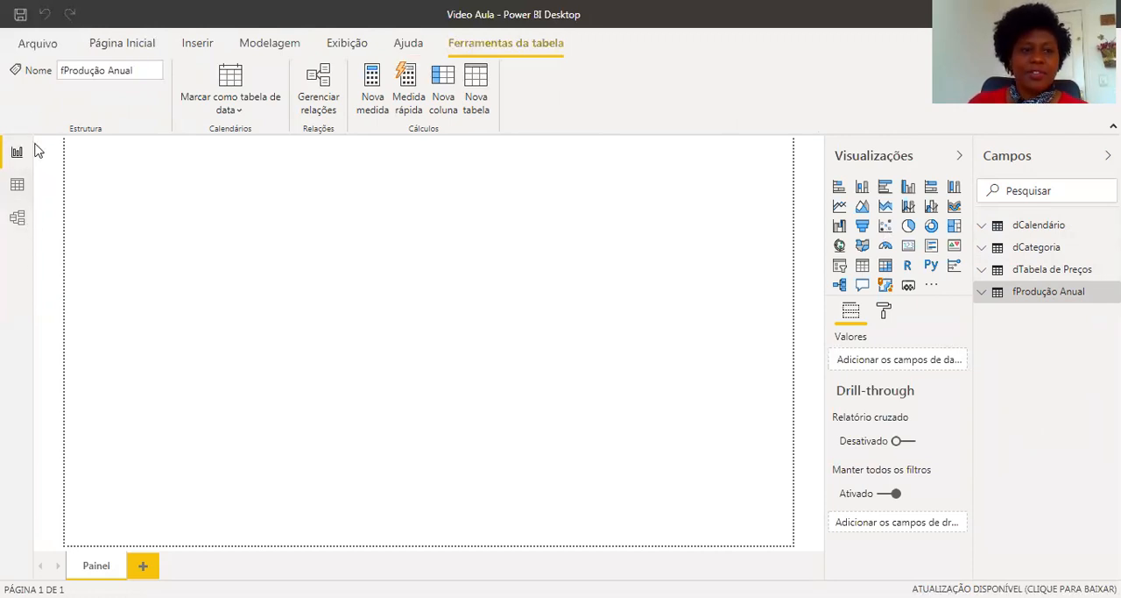
Arrange the model diagram with dCategoria and dTabela de Preços in one row and dCalendário beside fProdução Anual below them.
{"action": "left_click", "coordinate": [16, 219]}
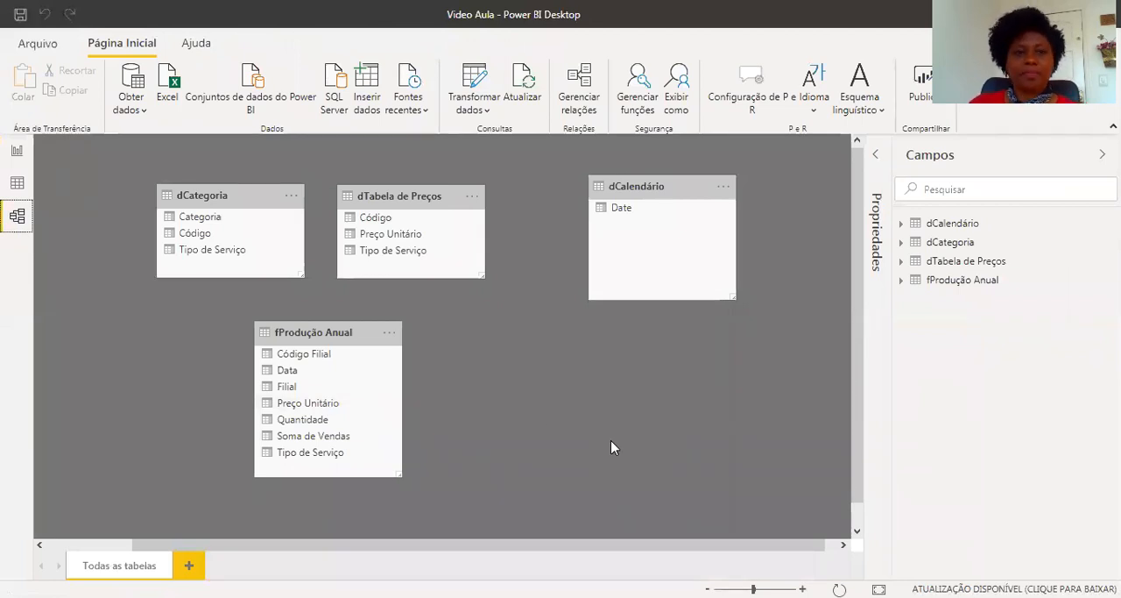
{"action": "left_click_drag", "start_coordinate": [200, 197], "coordinate": [183, 186]}
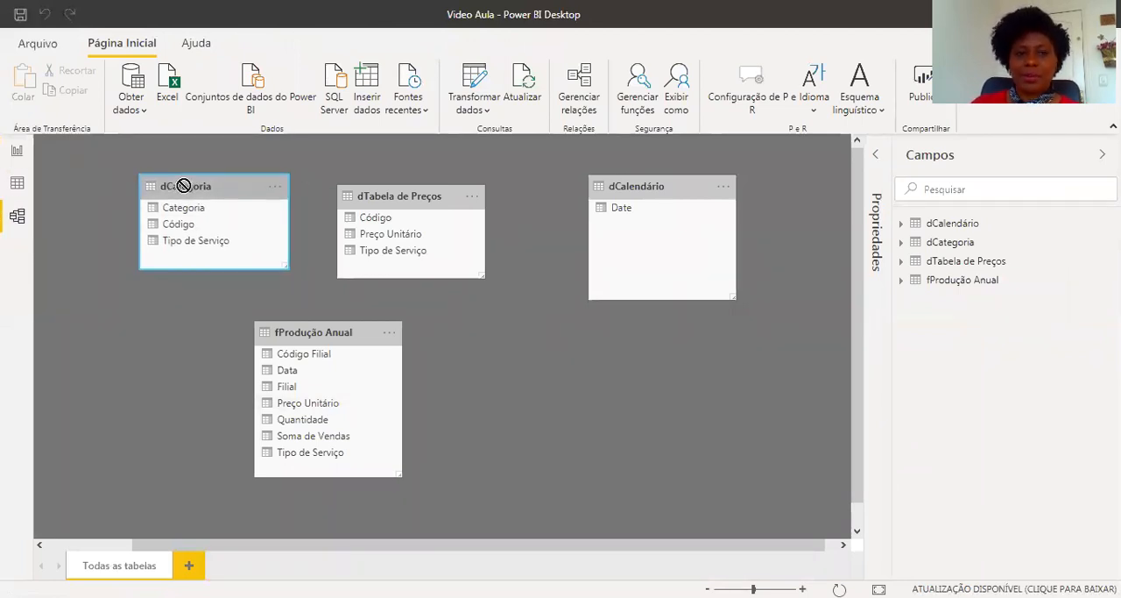
{"action": "left_click_drag", "start_coordinate": [408, 196], "coordinate": [406, 186]}
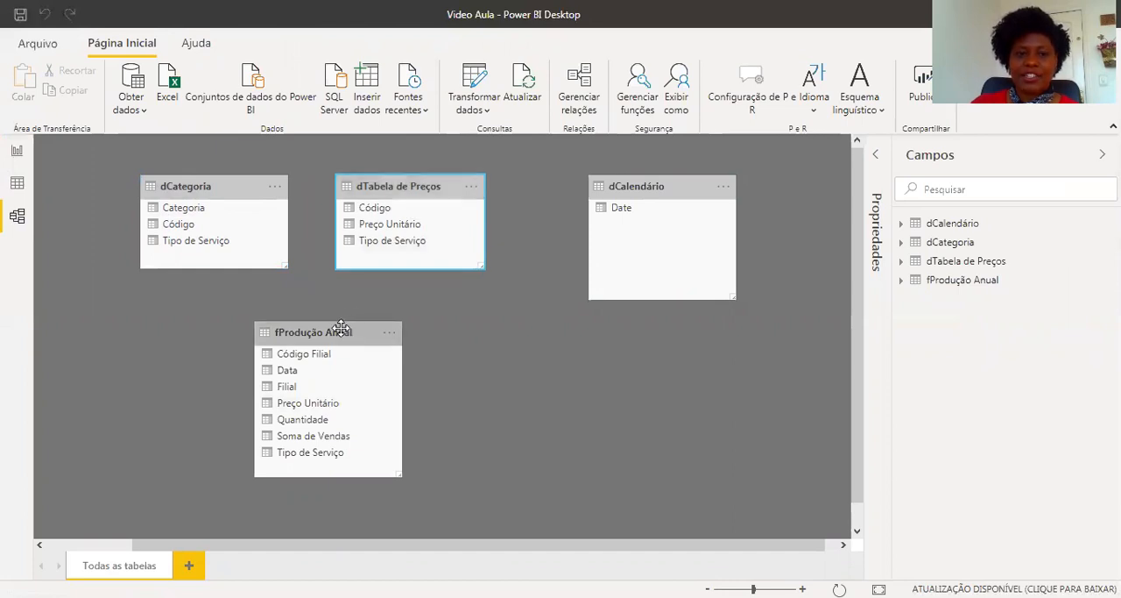
{"action": "left_click_drag", "start_coordinate": [341, 327], "coordinate": [332, 319]}
{"action": "left_click_drag", "start_coordinate": [644, 185], "coordinate": [528, 296]}
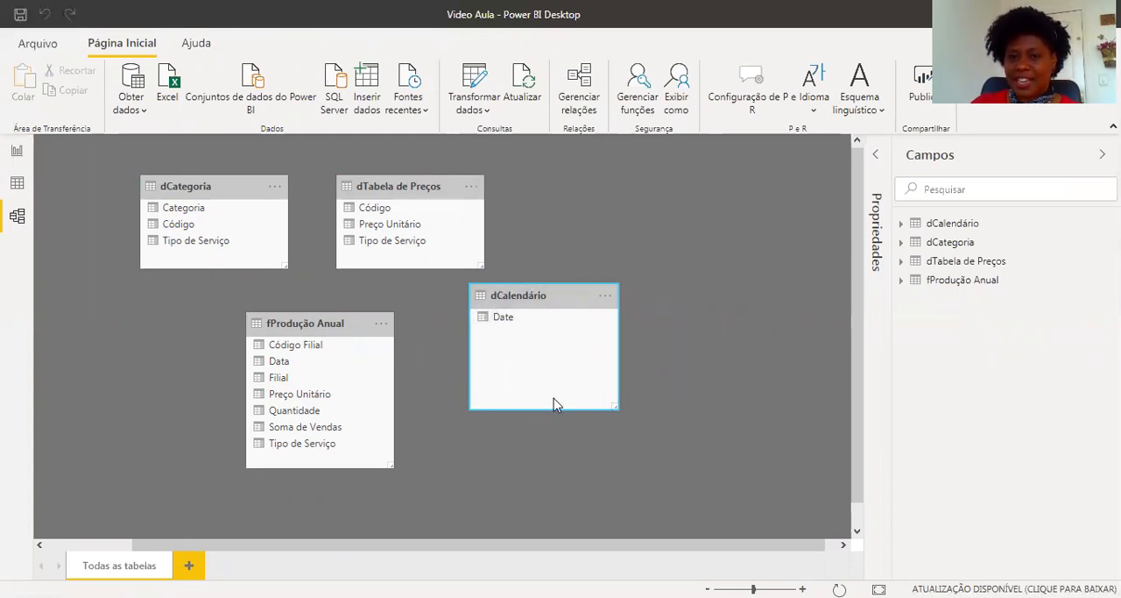
{"action": "left_click_drag", "start_coordinate": [563, 295], "coordinate": [559, 322]}
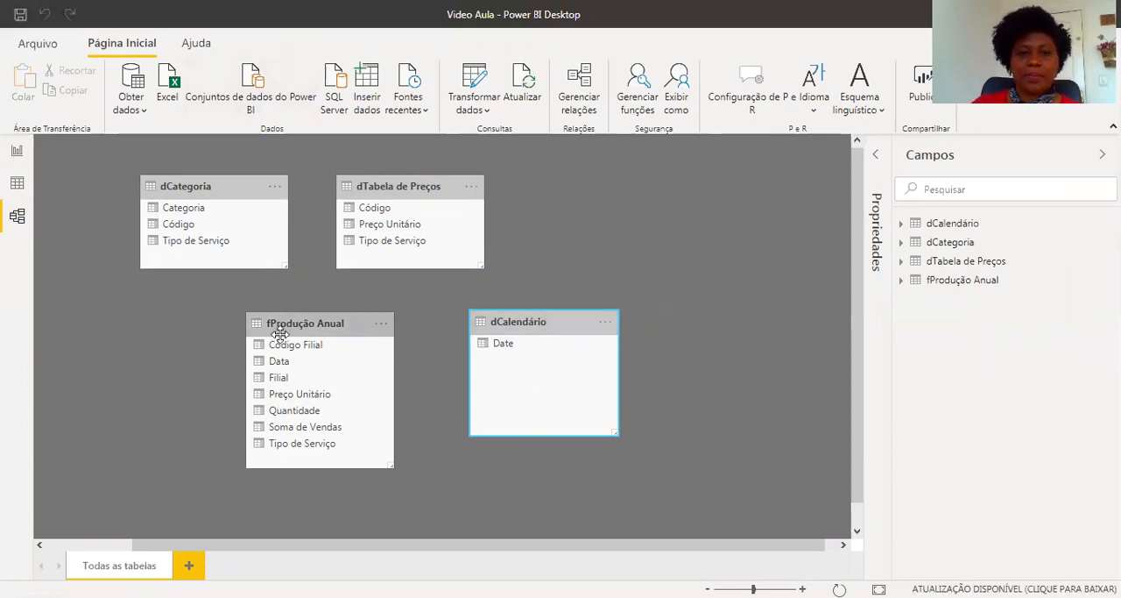
{"action": "left_click", "coordinate": [215, 187]}
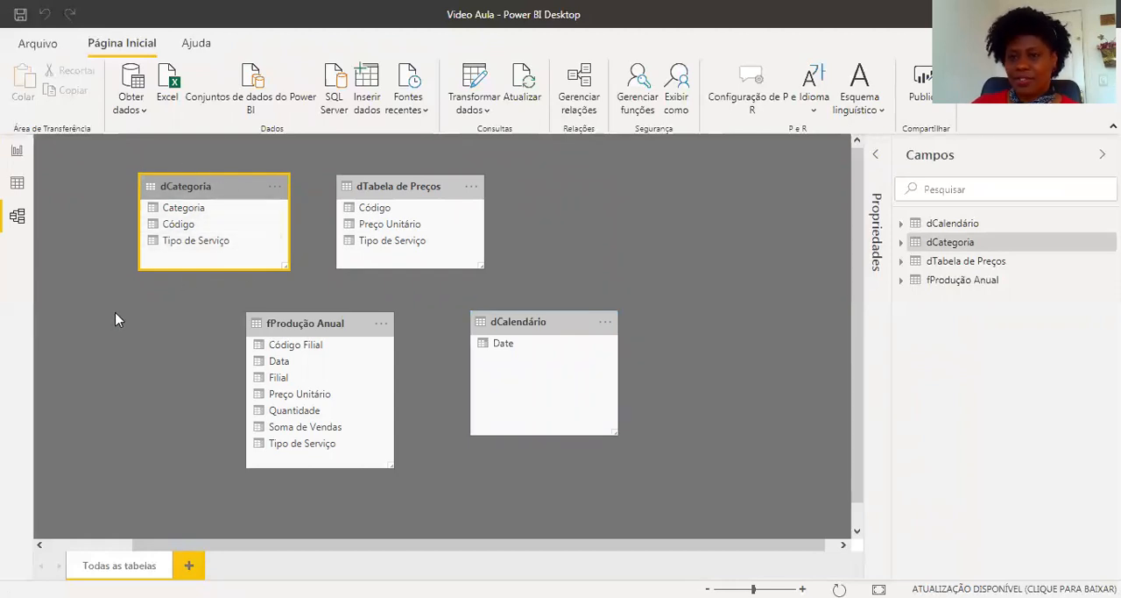
{"action": "left_click", "coordinate": [411, 192]}
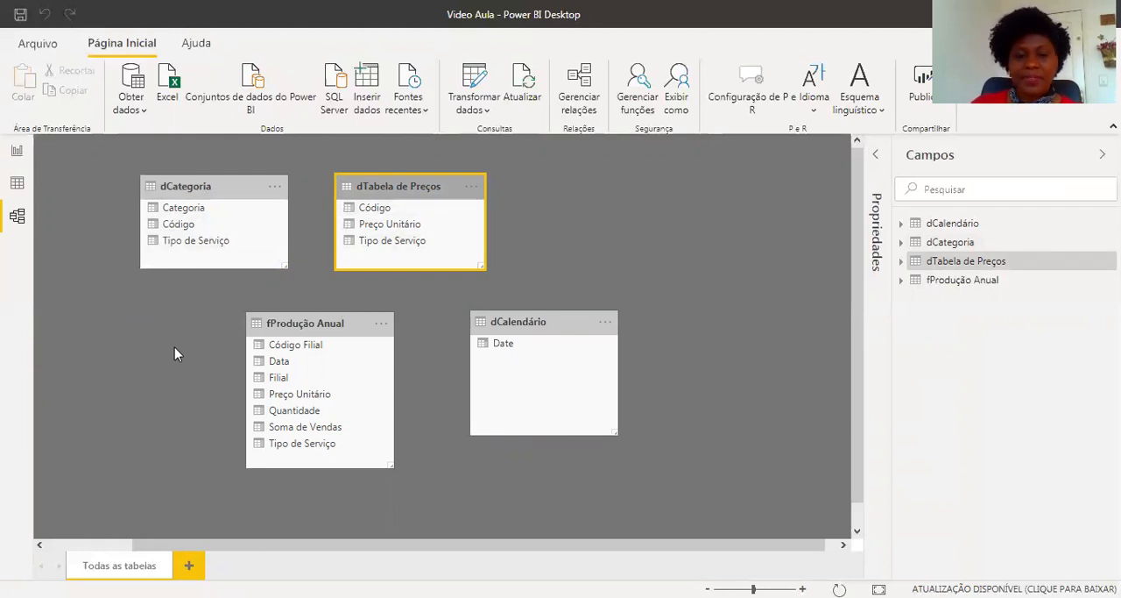
{"action": "left_click", "coordinate": [293, 326]}
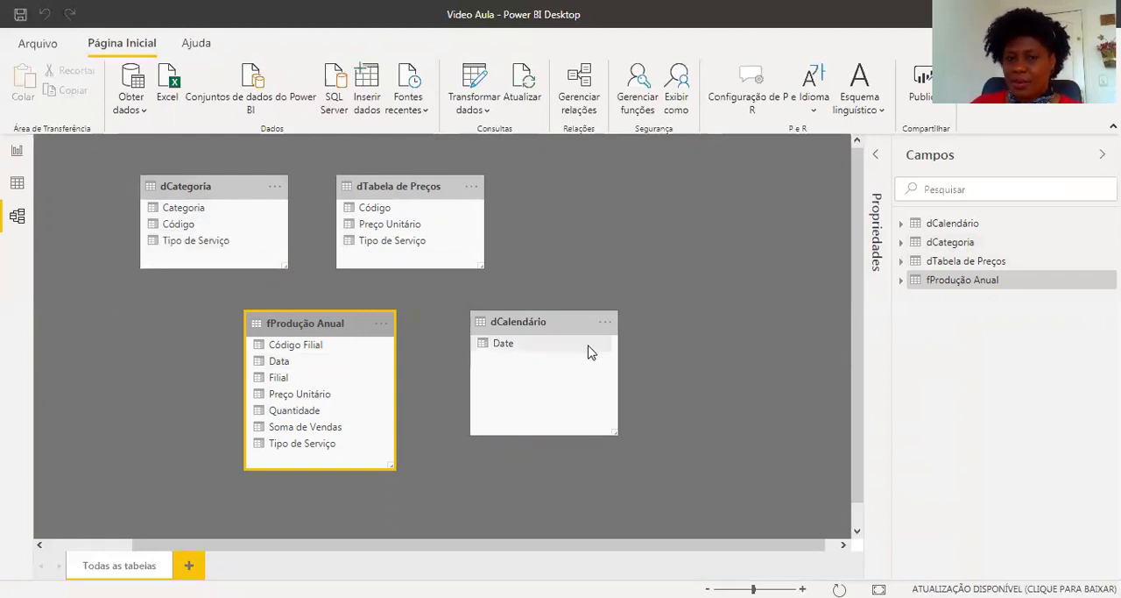
{"action": "left_click", "coordinate": [714, 371]}
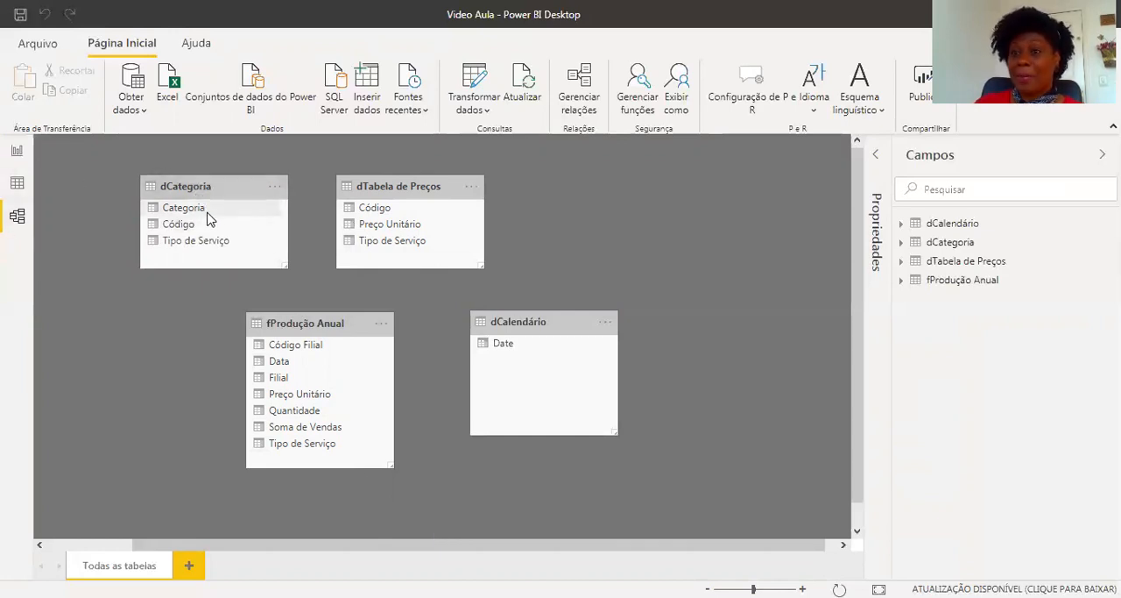
Relate dCategoria and dTabela de Preços to fProdução Anual through Tipo de Serviço, and space dTabela de Preços farther from dCategoria.
{"action": "left_click_drag", "start_coordinate": [166, 207], "coordinate": [321, 395]}
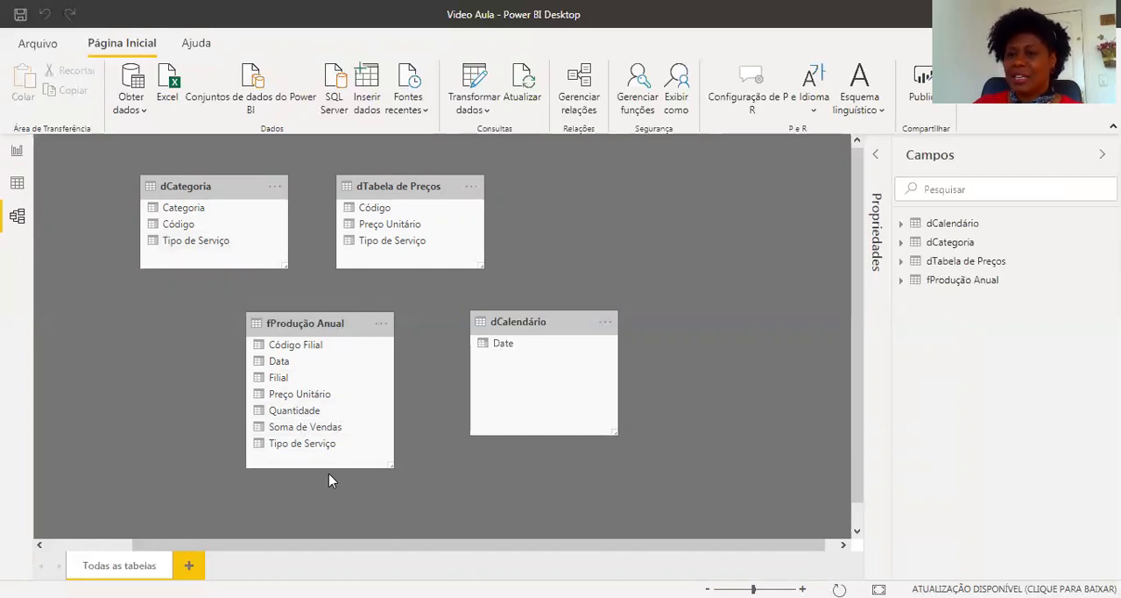
{"action": "left_click", "coordinate": [350, 443]}
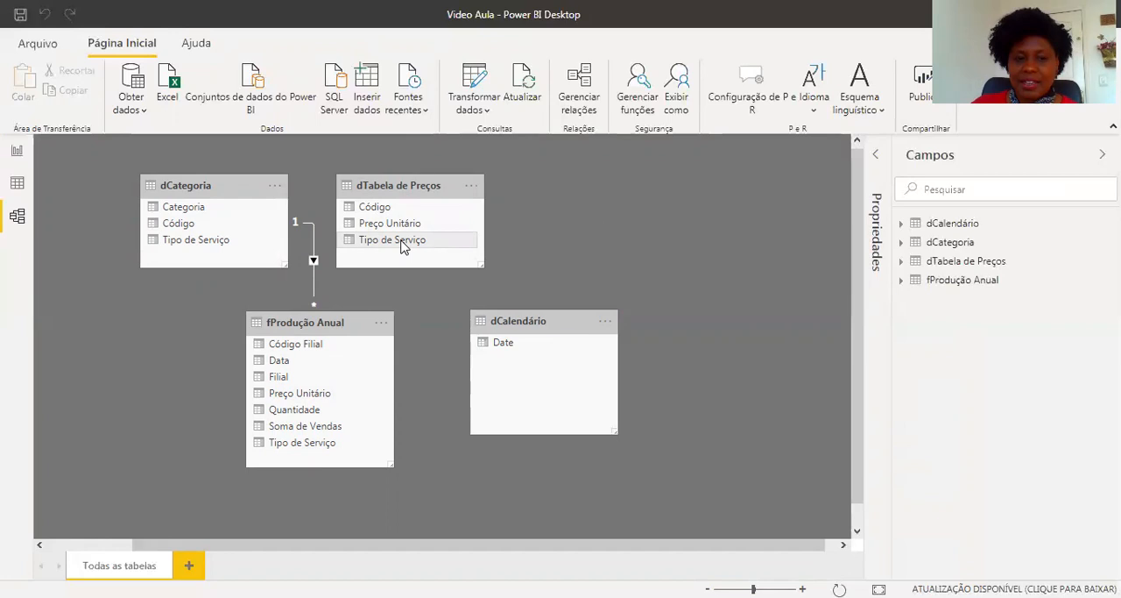
{"action": "left_click_drag", "start_coordinate": [402, 246], "coordinate": [350, 443]}
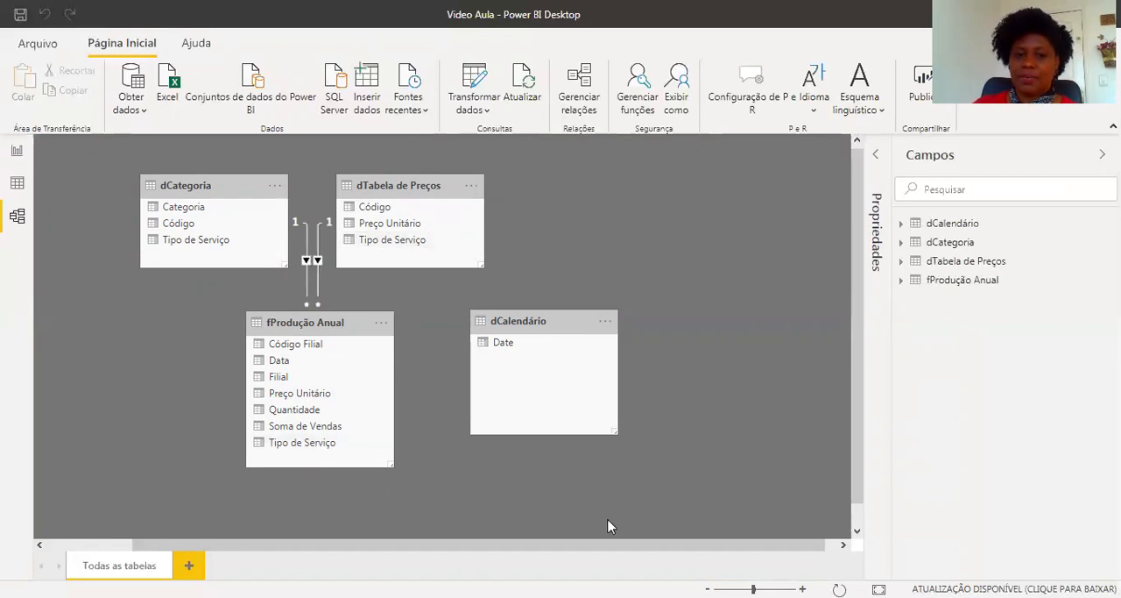
{"action": "left_click_drag", "start_coordinate": [395, 186], "coordinate": [419, 187]}
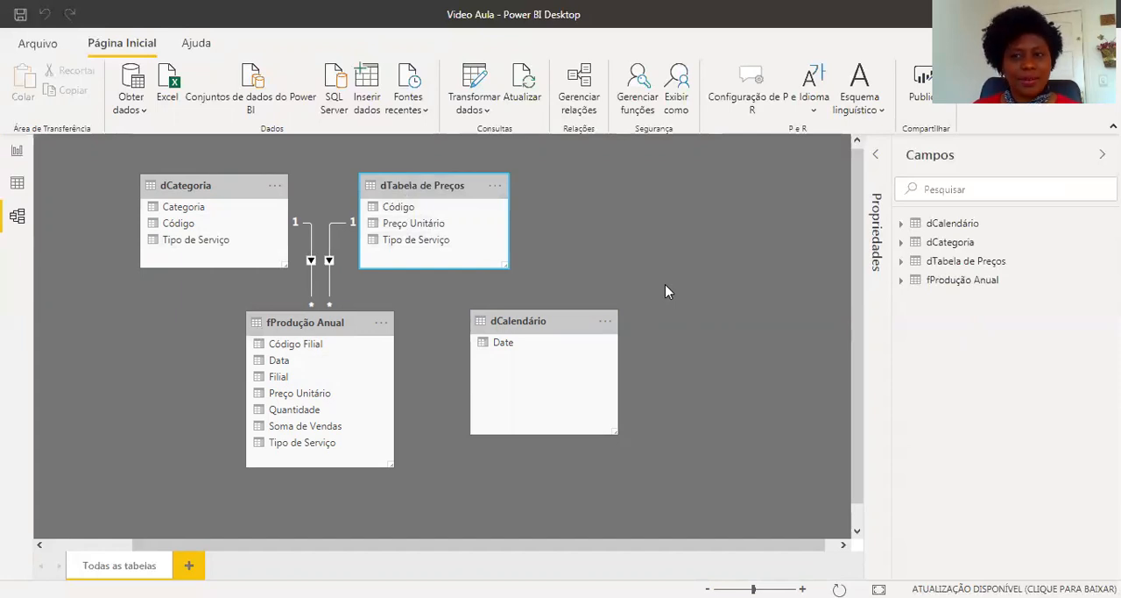
Create a relationship from the Date field of dCalendário to the Data field of fProdução Anual.
{"action": "left_click", "coordinate": [516, 321]}
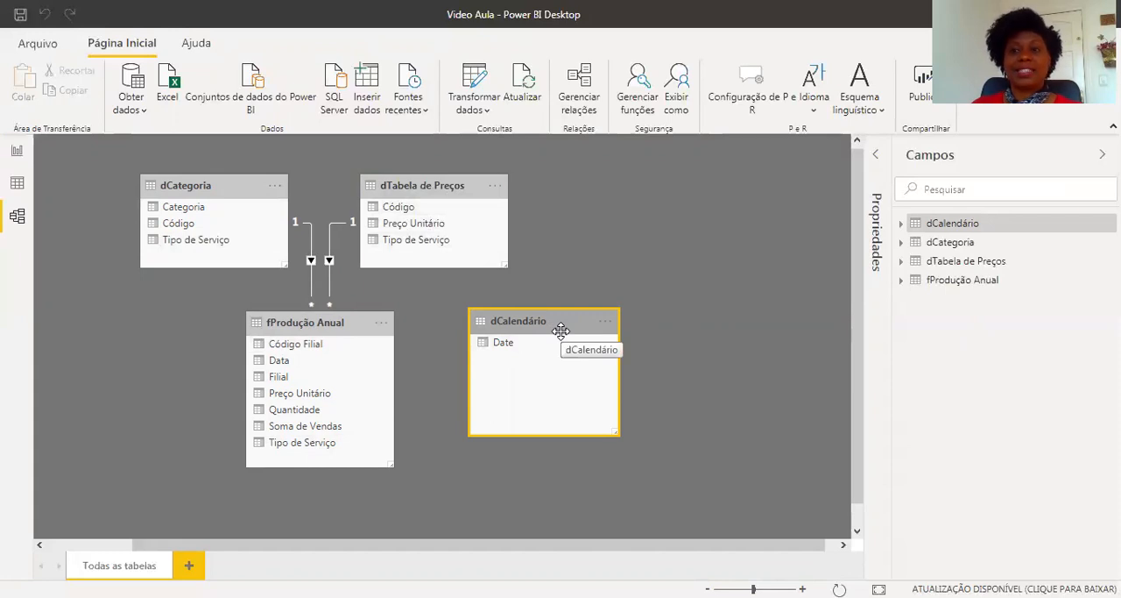
{"action": "left_click", "coordinate": [501, 348]}
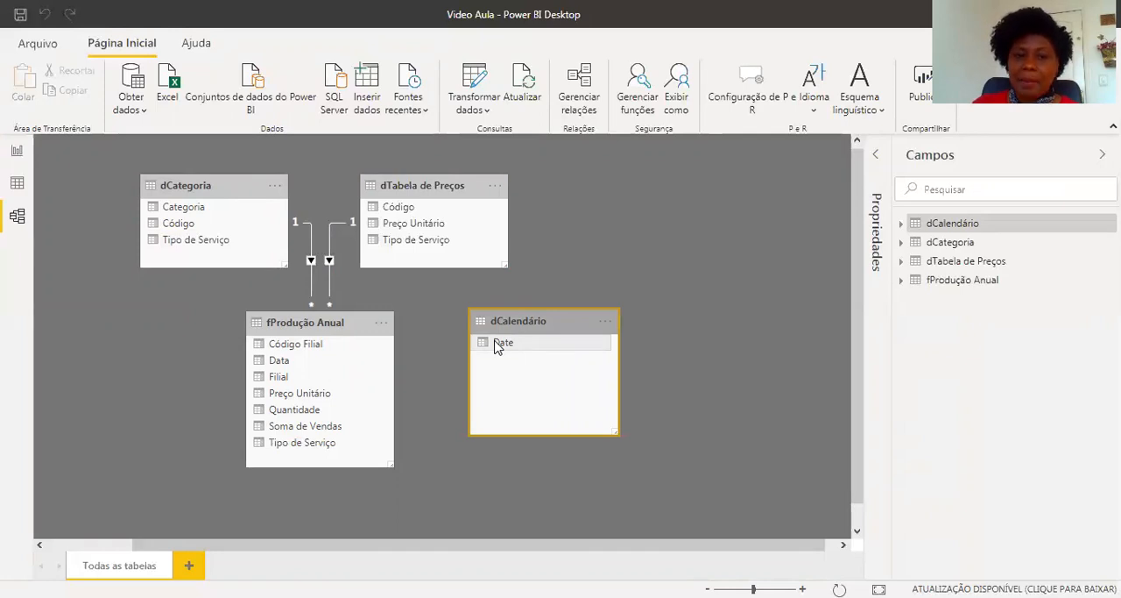
{"action": "left_click_drag", "start_coordinate": [495, 342], "coordinate": [278, 361]}
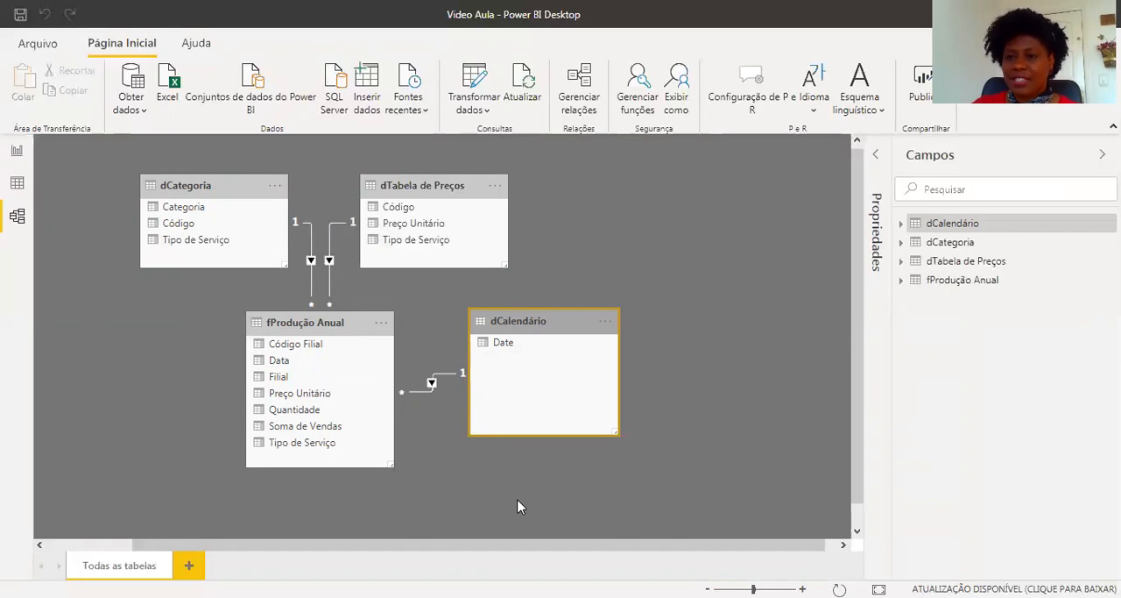
Review the properties of the relationship between fProdução Anual and dCalendário, and close them without changes.
{"action": "right_click", "coordinate": [447, 377]}
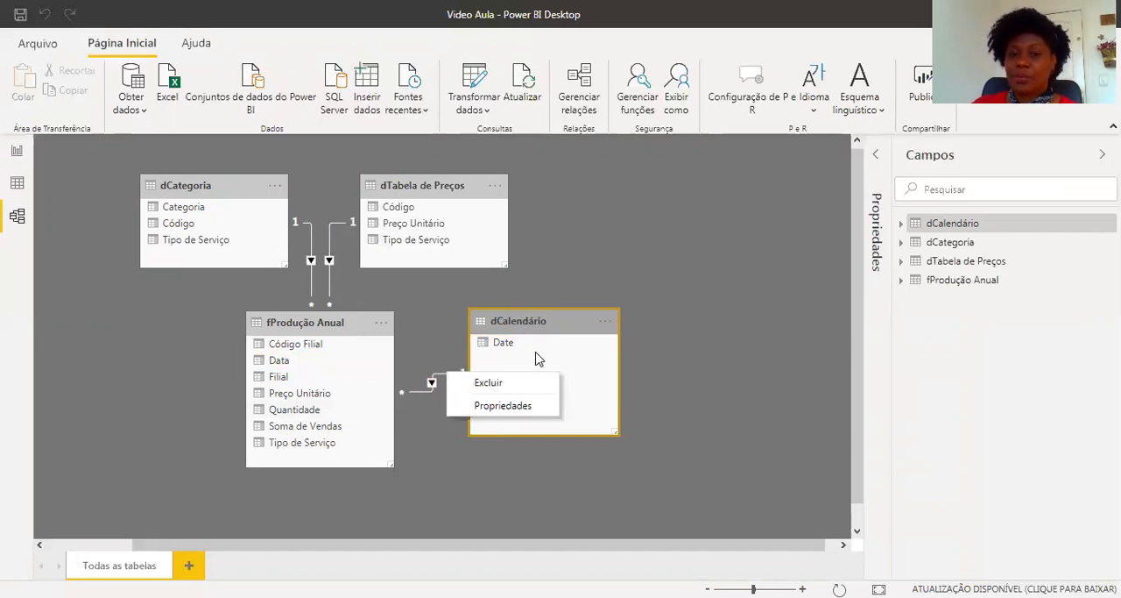
{"action": "left_click", "coordinate": [517, 412]}
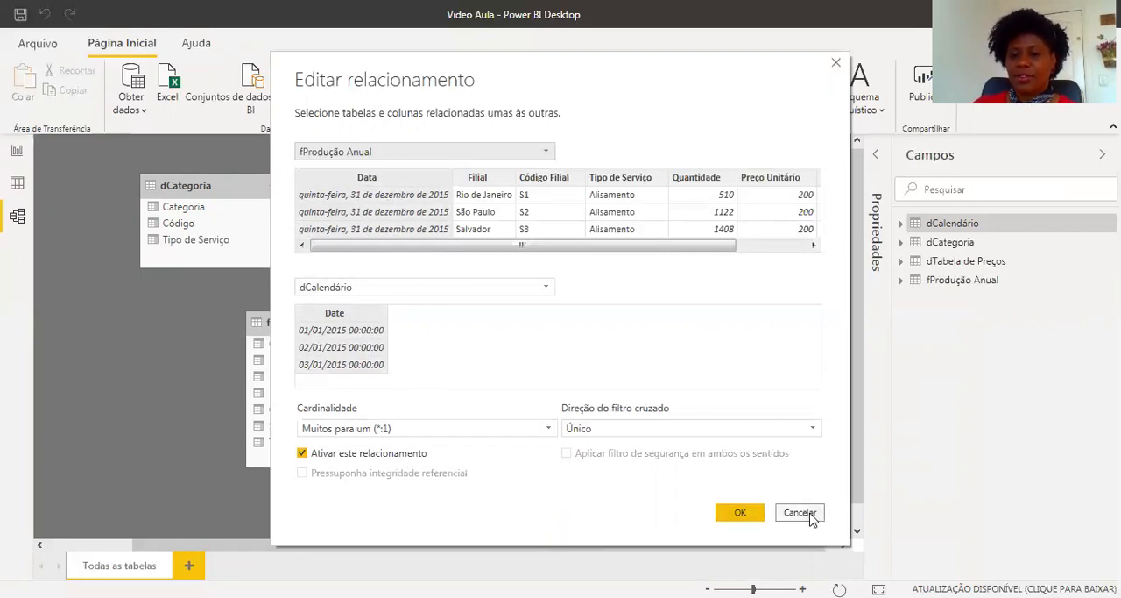
{"action": "key", "text": "Return"}
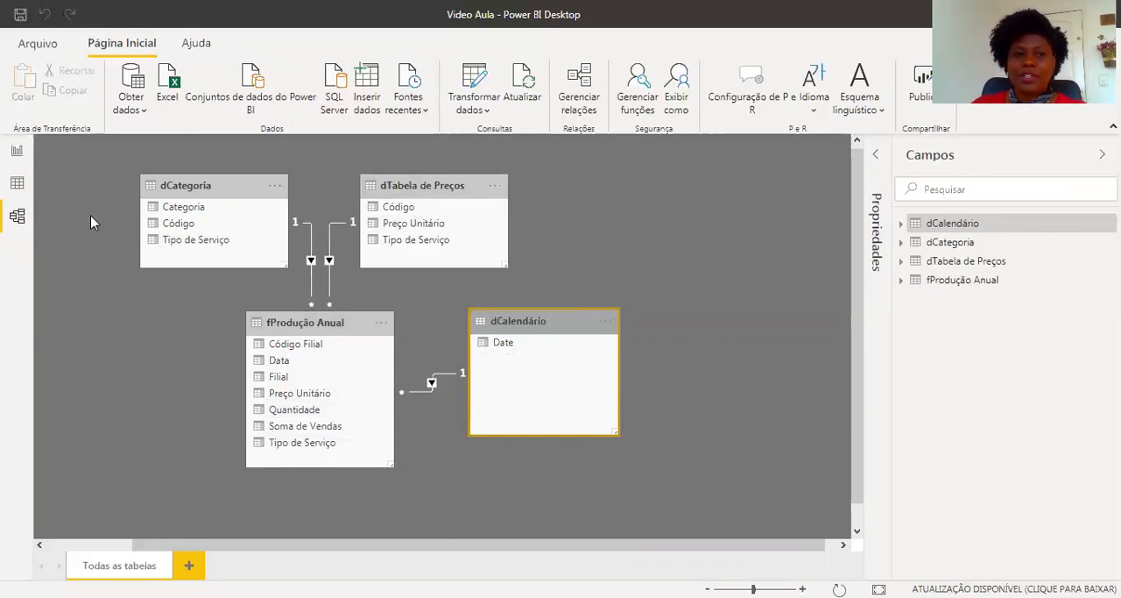
Insert a clustered column chart on the report page with Soma de Vendas from fProdução Anual as its values.
{"action": "left_click", "coordinate": [20, 153]}
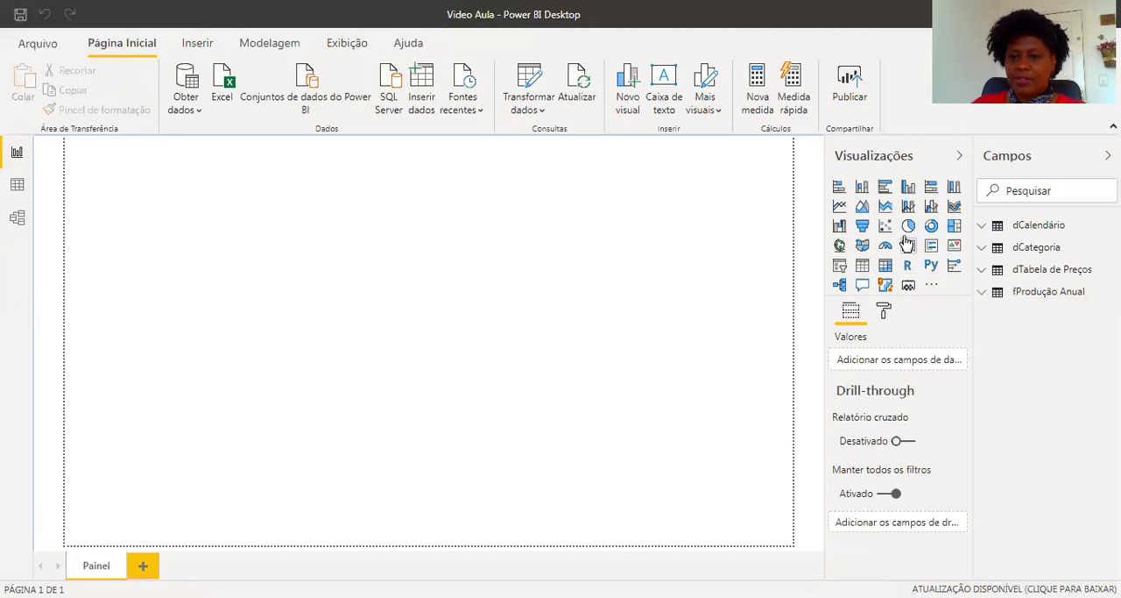
{"action": "left_click", "coordinate": [909, 189]}
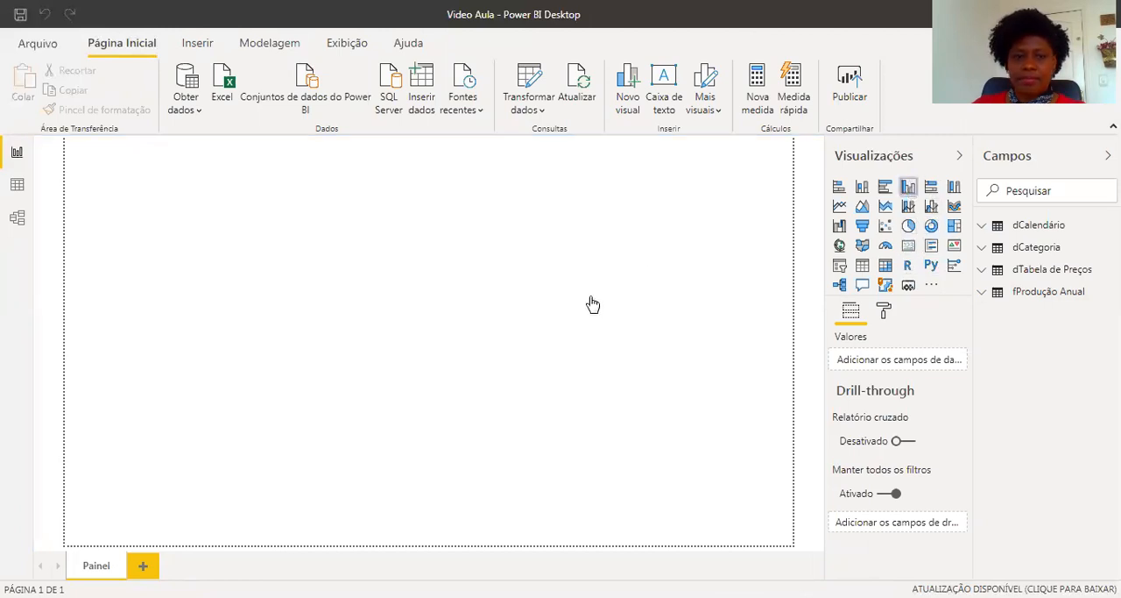
{"action": "left_click_drag", "start_coordinate": [168, 145], "coordinate": [248, 184]}
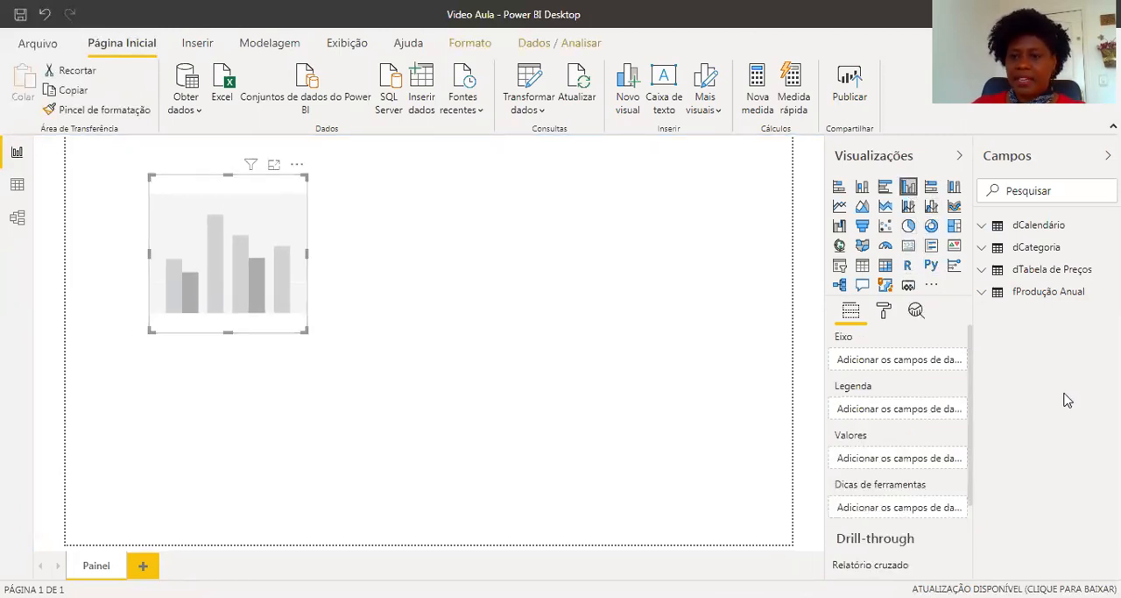
{"action": "left_click", "coordinate": [985, 291]}
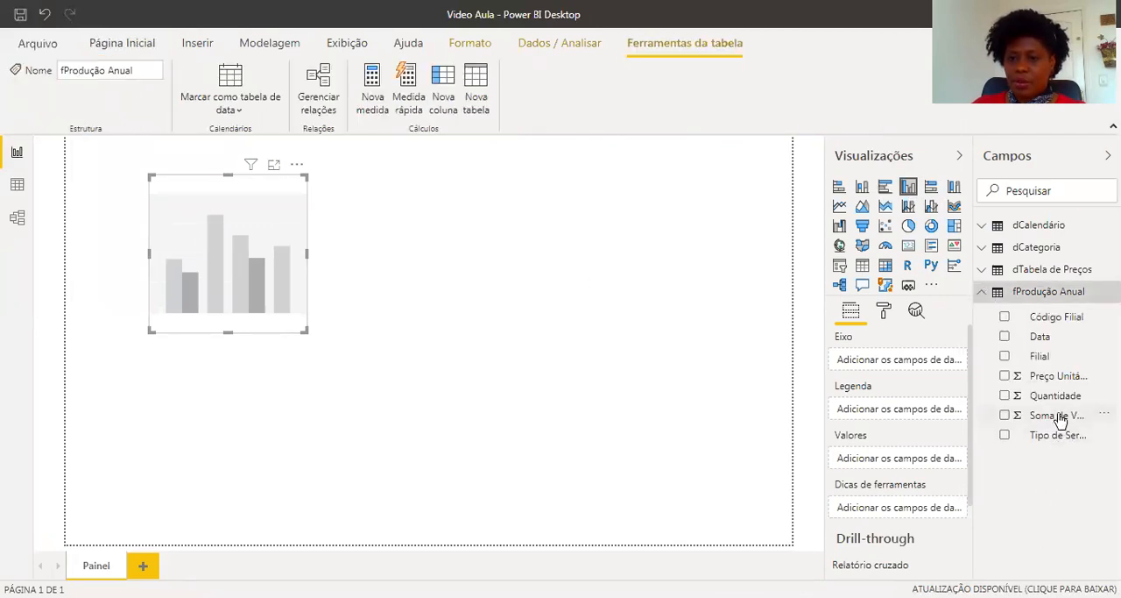
{"action": "left_click_drag", "start_coordinate": [1060, 416], "coordinate": [916, 462]}
{"action": "left_click", "coordinate": [1057, 414]}
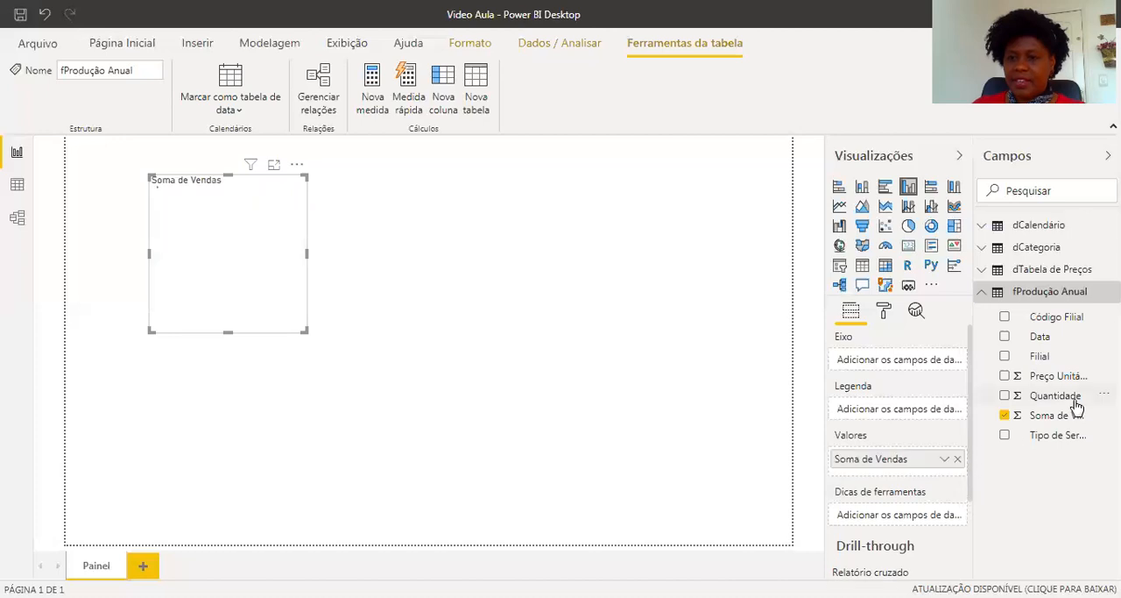
Add the Date field of dCalendário to the chart's axis, keeping only the Ano level, and widen the chart.
{"action": "left_click", "coordinate": [983, 225]}
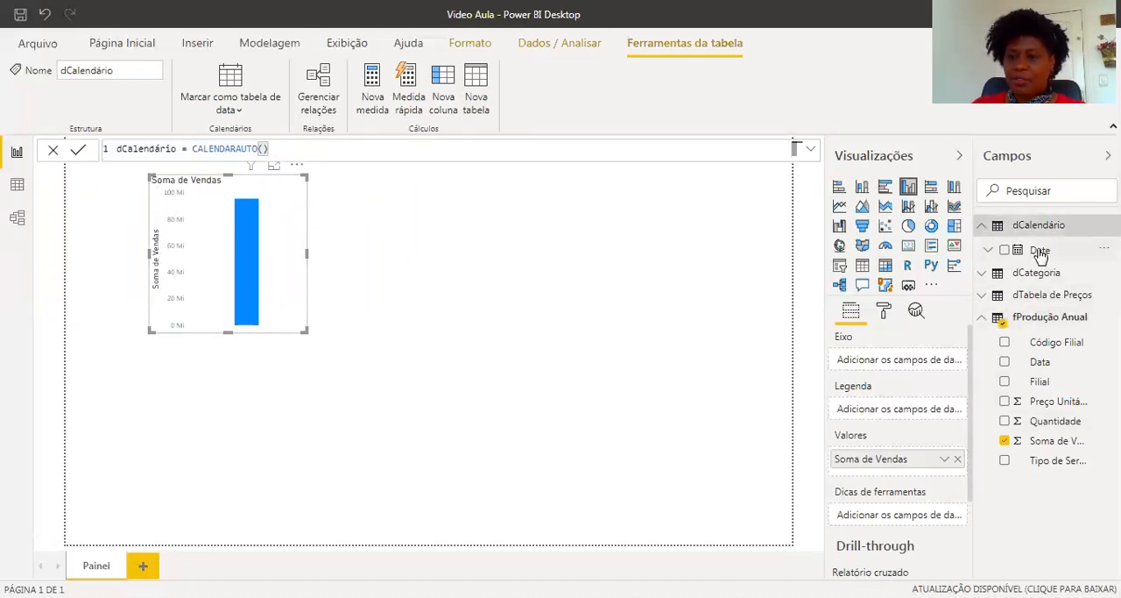
{"action": "left_click_drag", "start_coordinate": [1041, 252], "coordinate": [848, 354]}
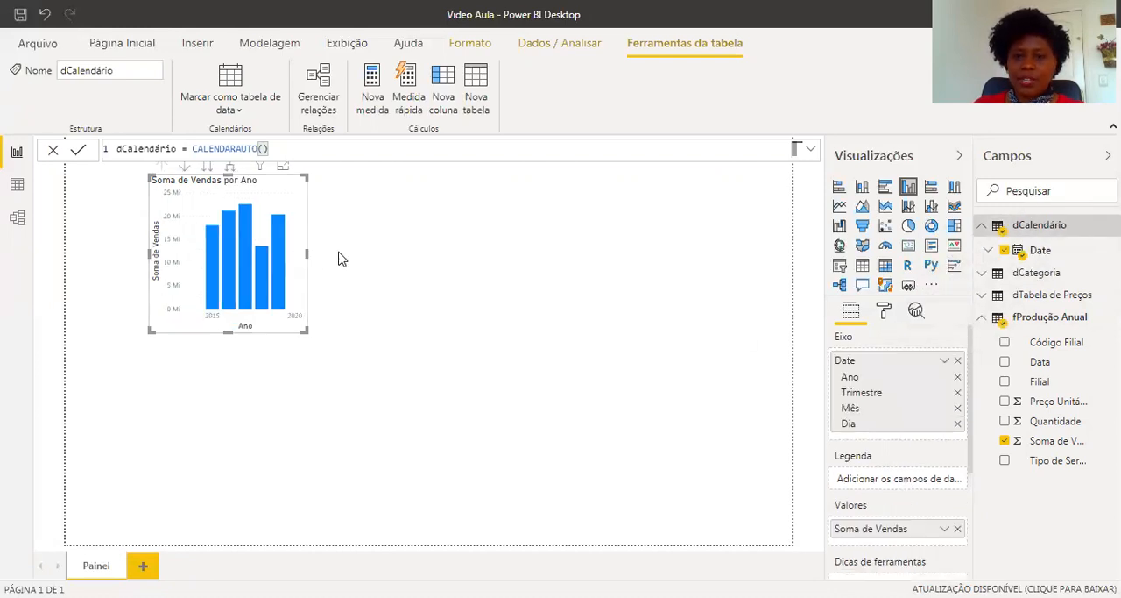
{"action": "left_click_drag", "start_coordinate": [341, 259], "coordinate": [520, 279]}
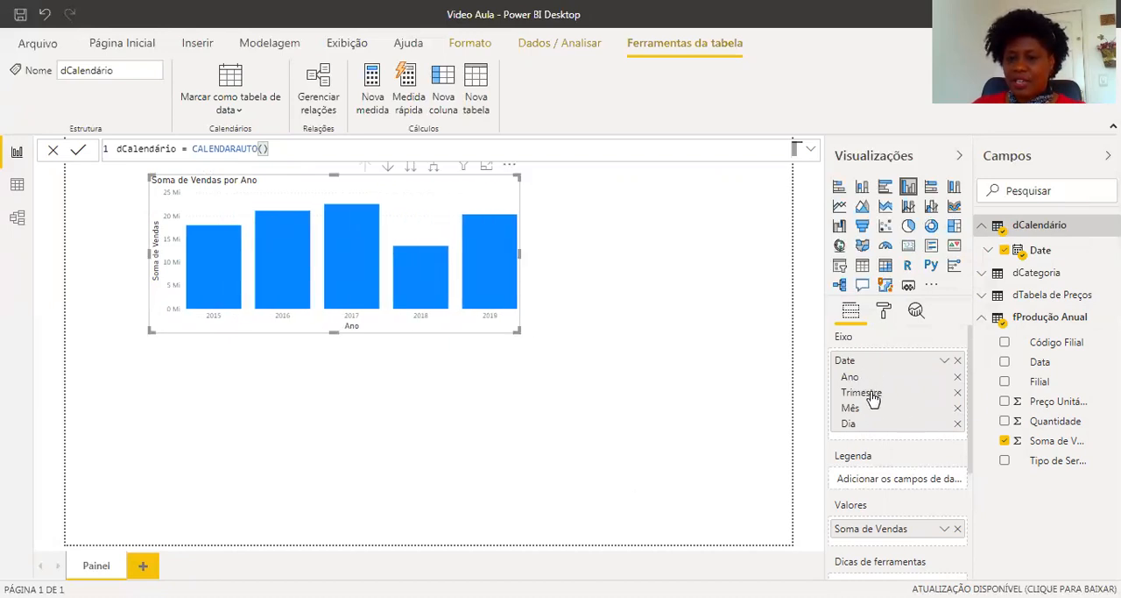
{"action": "left_click", "coordinate": [957, 423]}
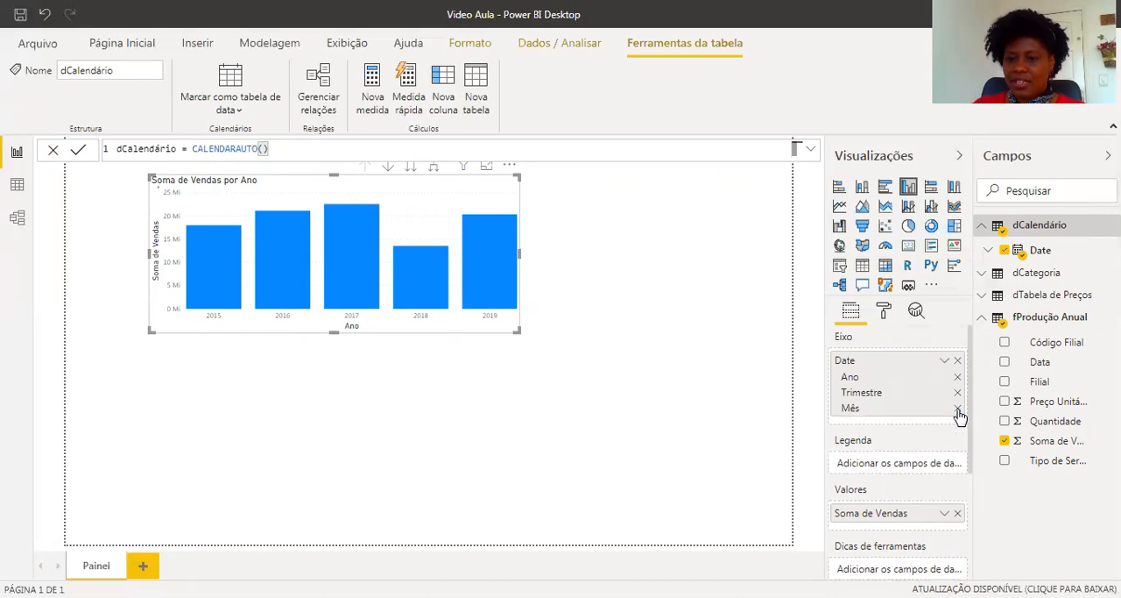
{"action": "left_click", "coordinate": [958, 407]}
{"action": "left_click", "coordinate": [958, 393]}
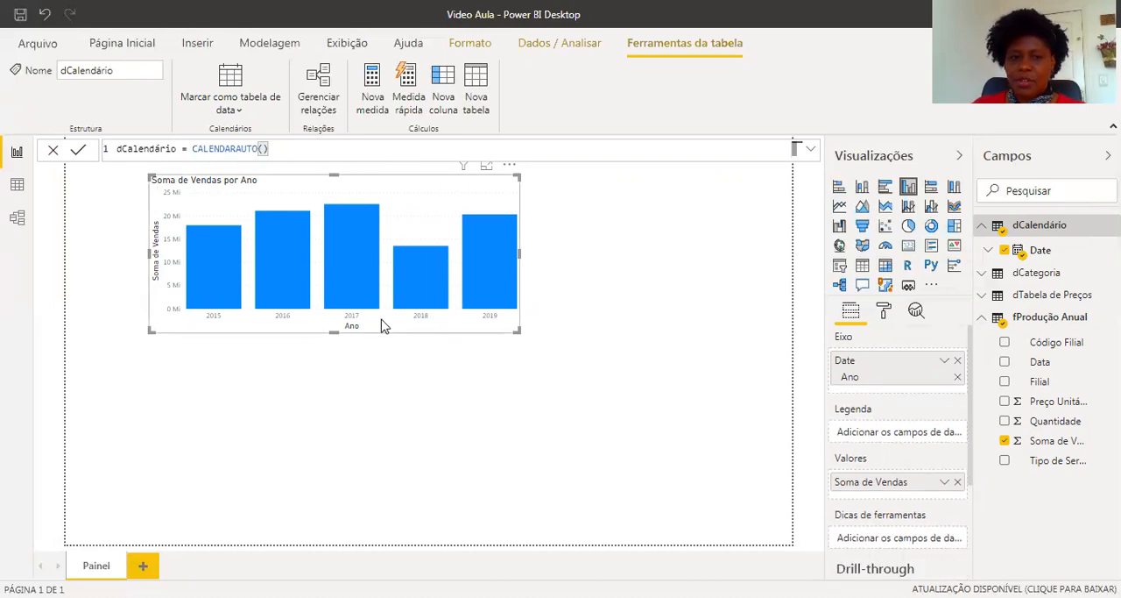
Enlarge the sales chart in width and height, and collapse the field lists of fProdução Anual and dCalendário.
{"action": "left_click_drag", "start_coordinate": [517, 330], "coordinate": [609, 362]}
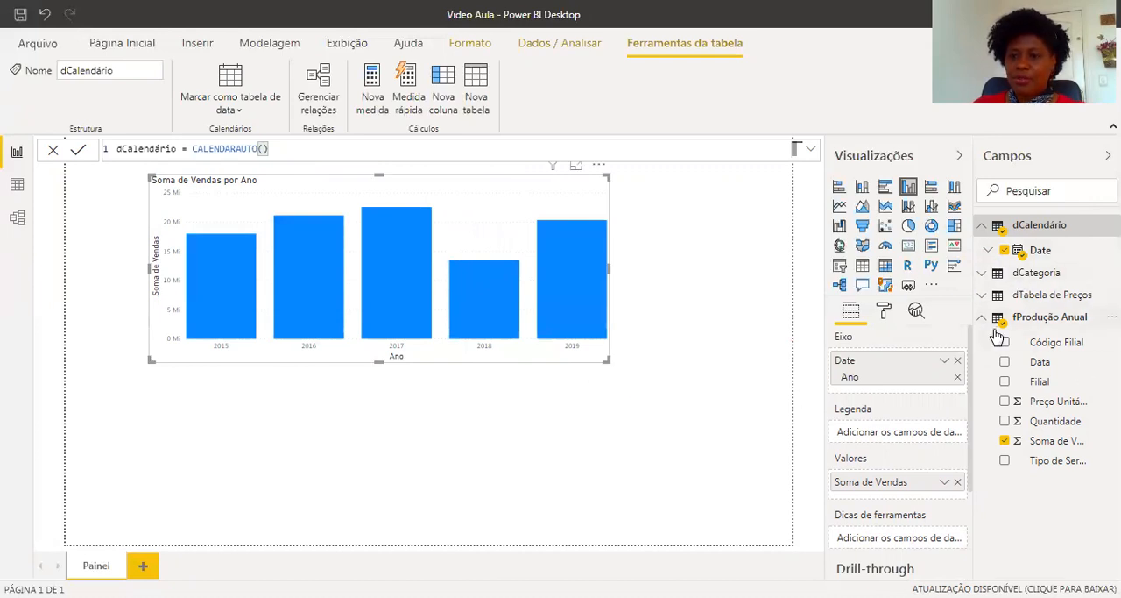
{"action": "left_click", "coordinate": [982, 316]}
{"action": "left_click", "coordinate": [984, 229]}
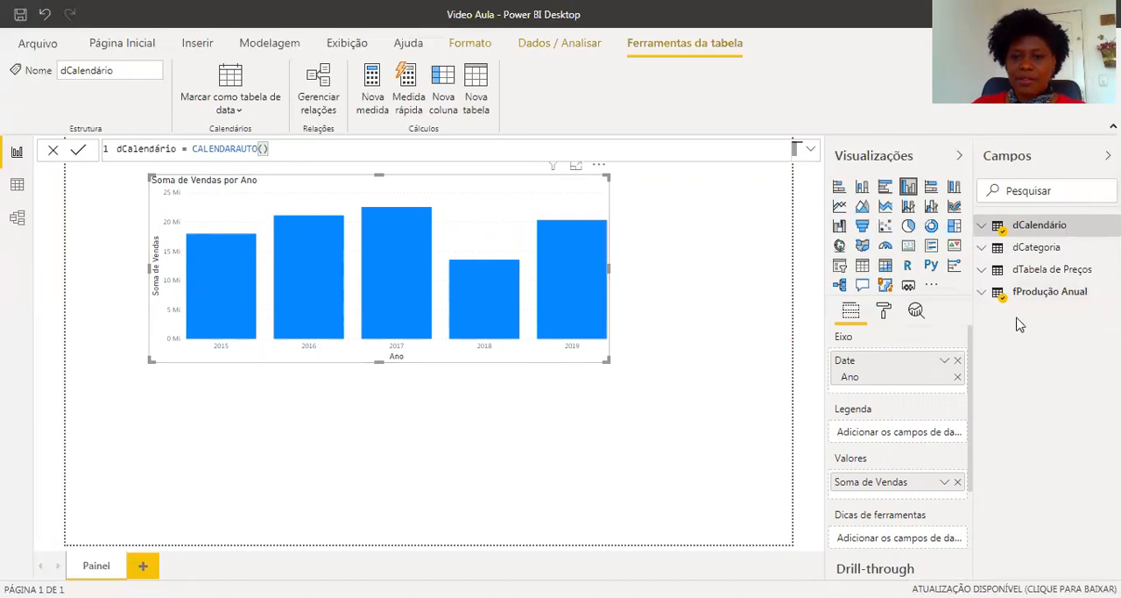
Turn on data labels for the sales chart and shift it toward the right edge of the page.
{"action": "left_click", "coordinate": [883, 310]}
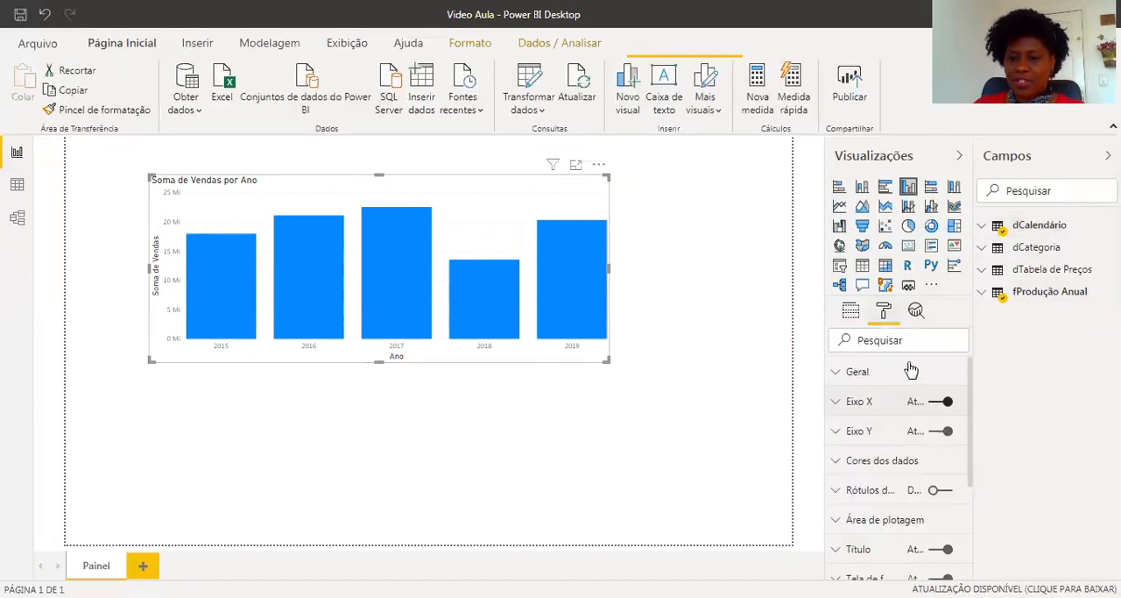
{"action": "left_click", "coordinate": [938, 492]}
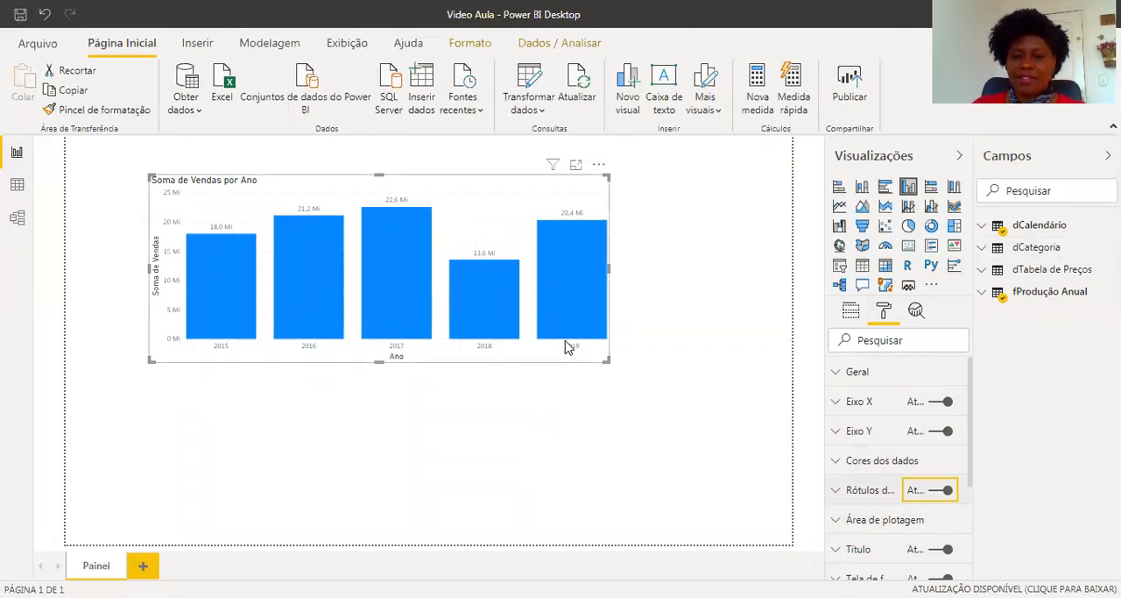
{"action": "left_click_drag", "start_coordinate": [447, 188], "coordinate": [608, 179]}
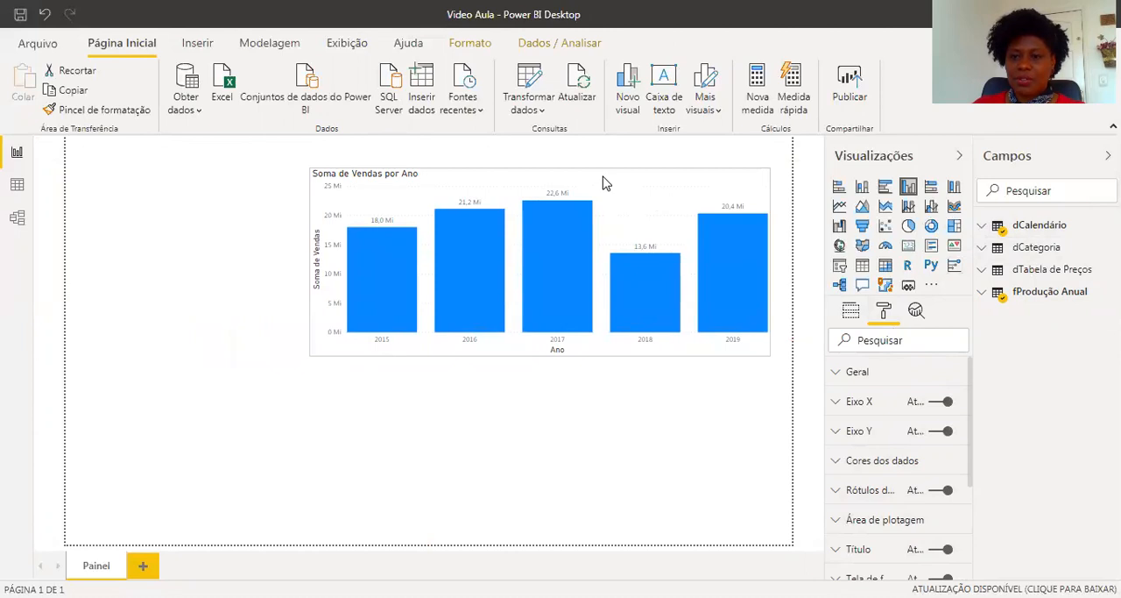
Add a slicer beside the sales chart and fill it with the Categoria field of dCategoria.
{"action": "left_click", "coordinate": [493, 432]}
{"action": "left_click", "coordinate": [839, 267]}
{"action": "left_click_drag", "start_coordinate": [251, 374], "coordinate": [189, 212]}
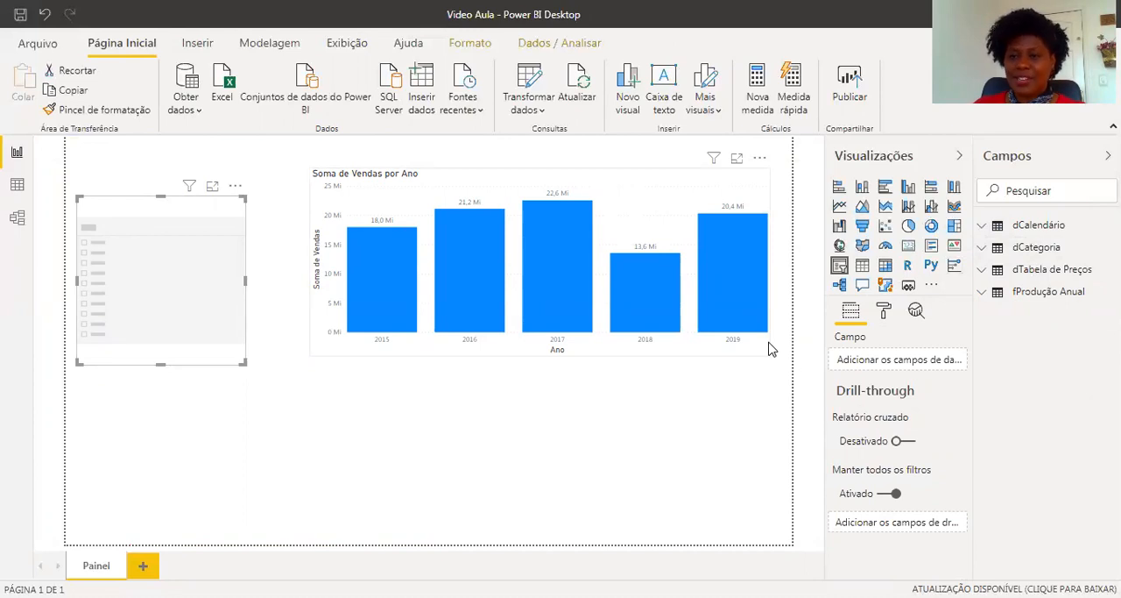
{"action": "left_click", "coordinate": [984, 249]}
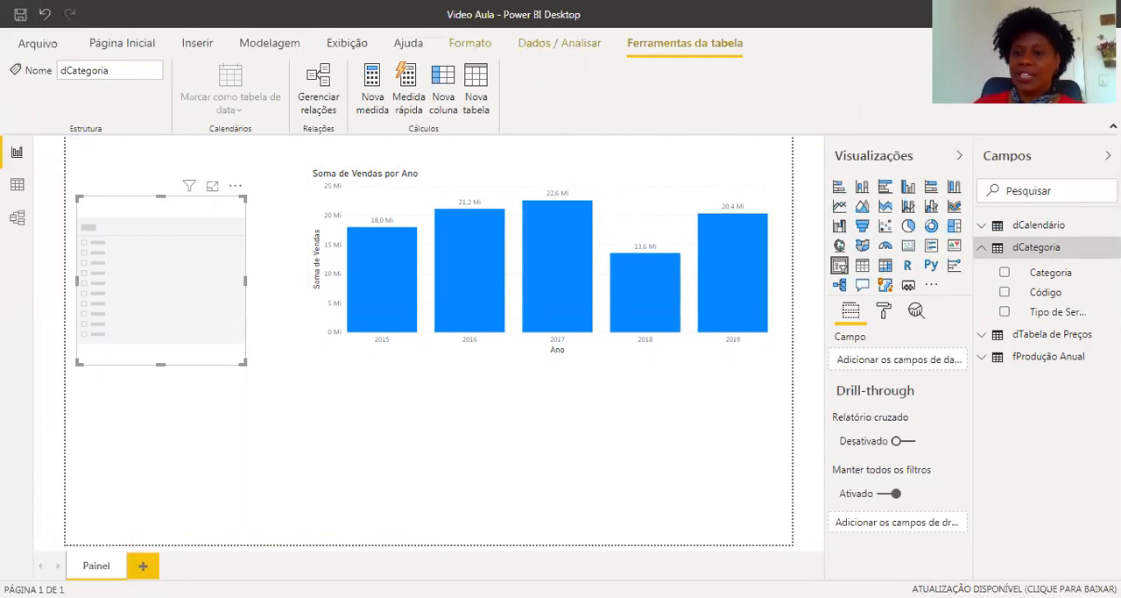
{"action": "left_click_drag", "start_coordinate": [1063, 277], "coordinate": [925, 364]}
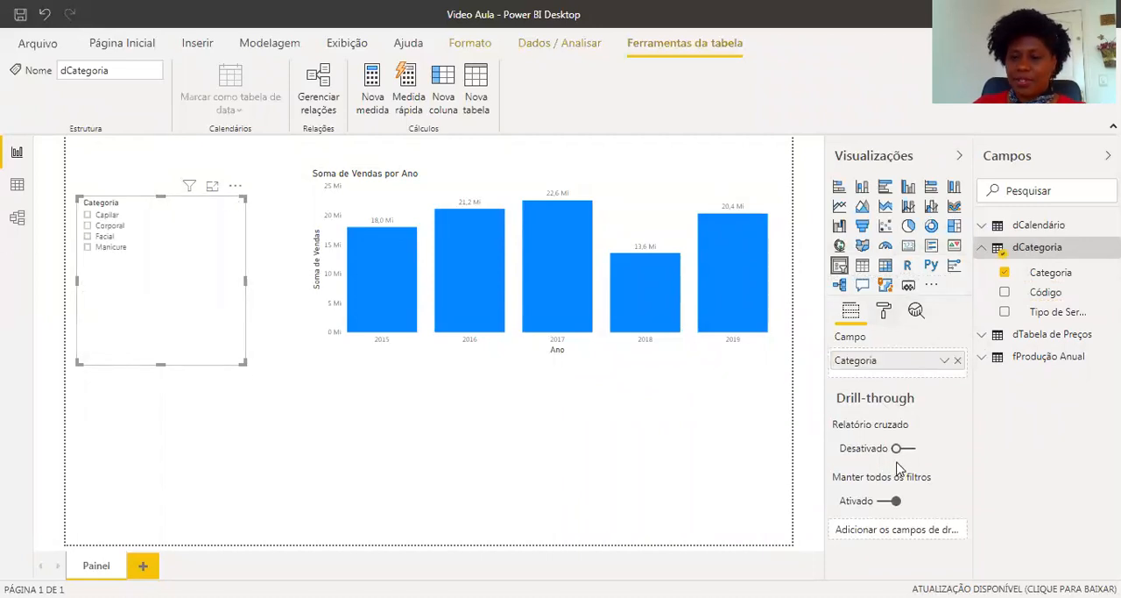
Set the text size of the slicer items to 17 pt and enlarge the slicer slightly.
{"action": "left_click", "coordinate": [884, 311]}
{"action": "left_click", "coordinate": [840, 461]}
{"action": "scroll", "coordinate": [911, 525], "scroll_direction": "down", "scroll_amount": 3}
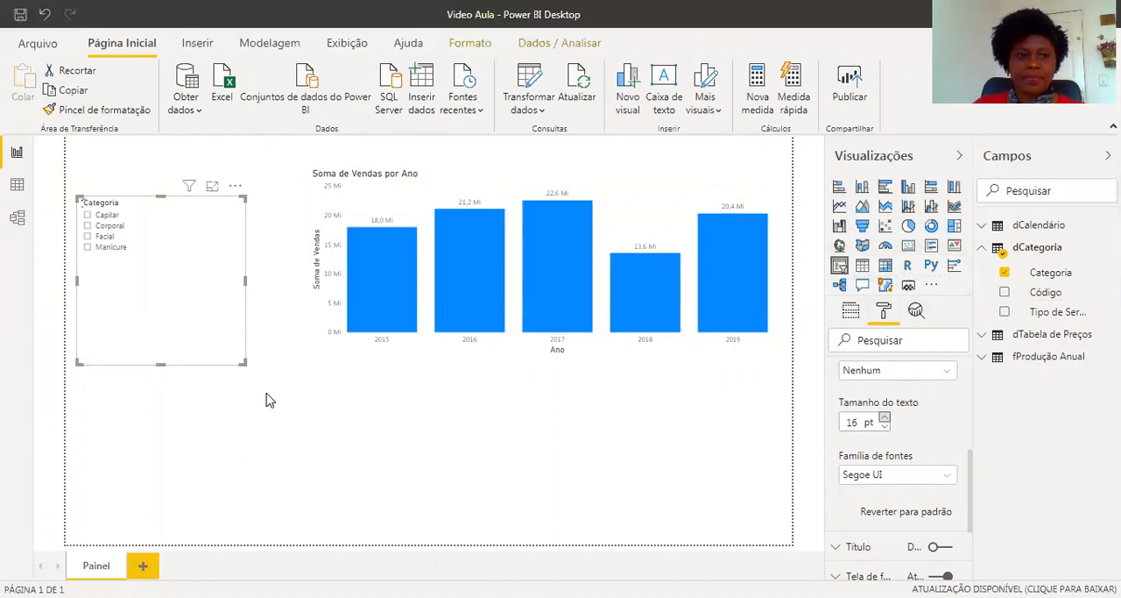
{"action": "left_click_drag", "start_coordinate": [246, 362], "coordinate": [263, 381]}
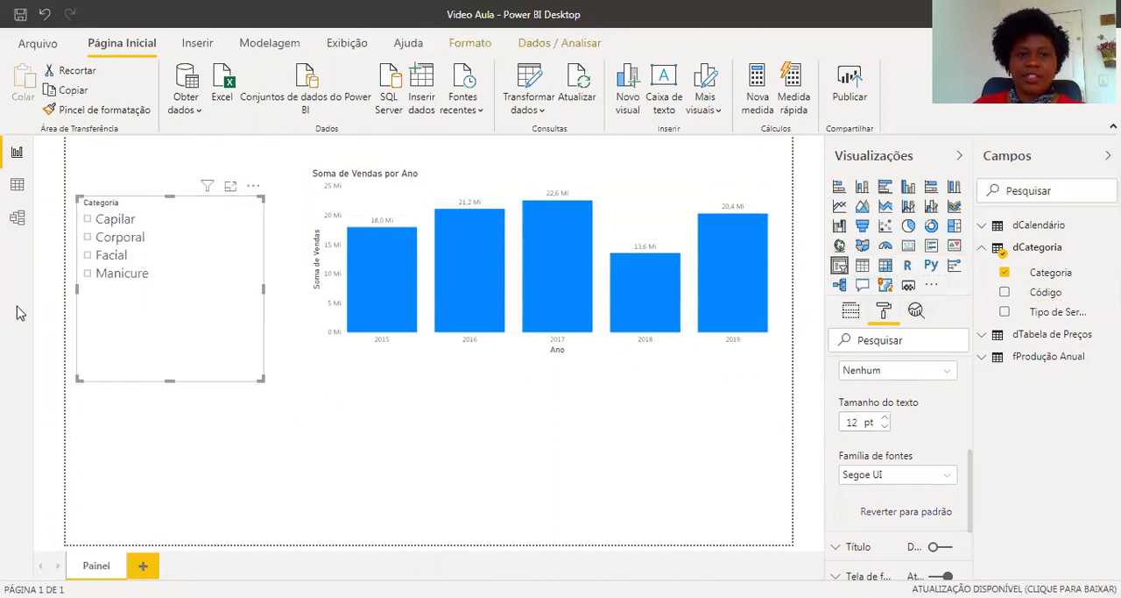
Filter the sales chart by the individual slicer categories in turn, and finish with no category selected.
{"action": "left_click", "coordinate": [88, 237]}
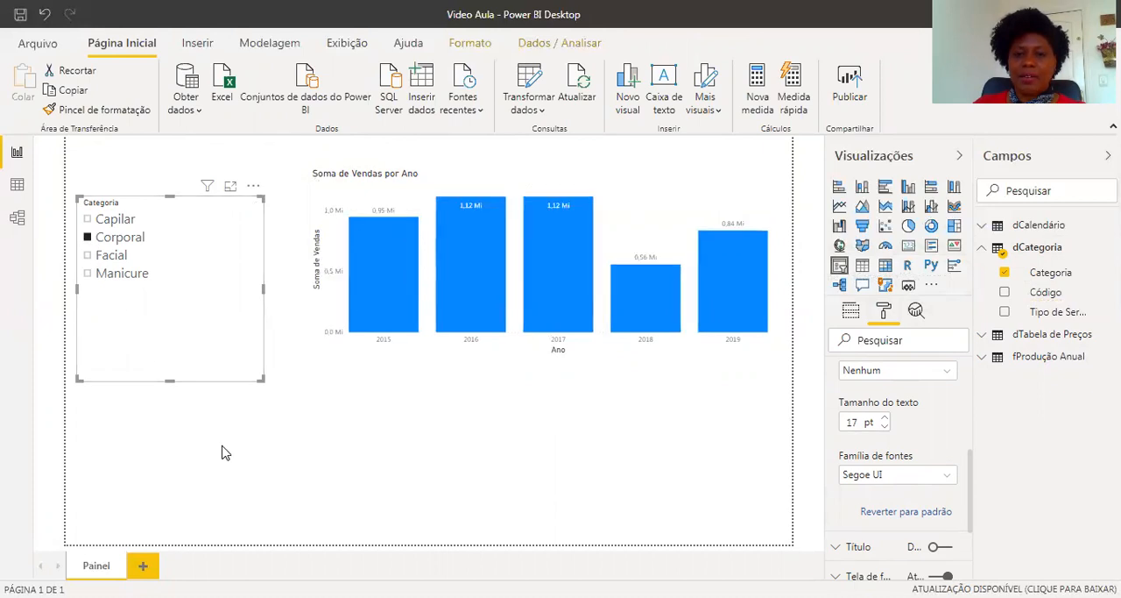
{"action": "left_click", "coordinate": [91, 219]}
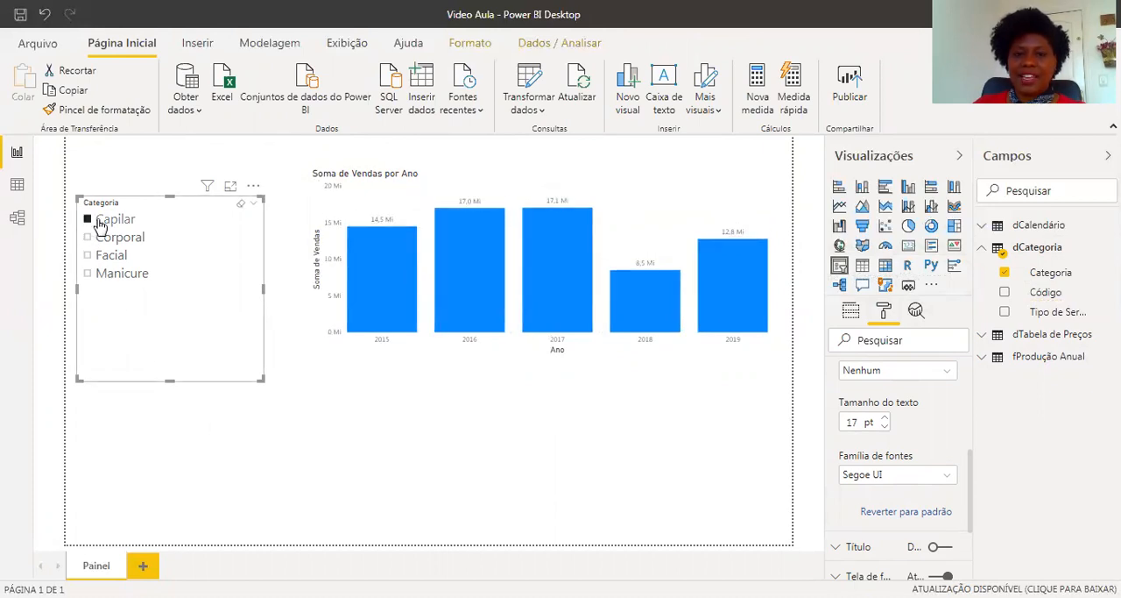
{"action": "left_click", "coordinate": [88, 274]}
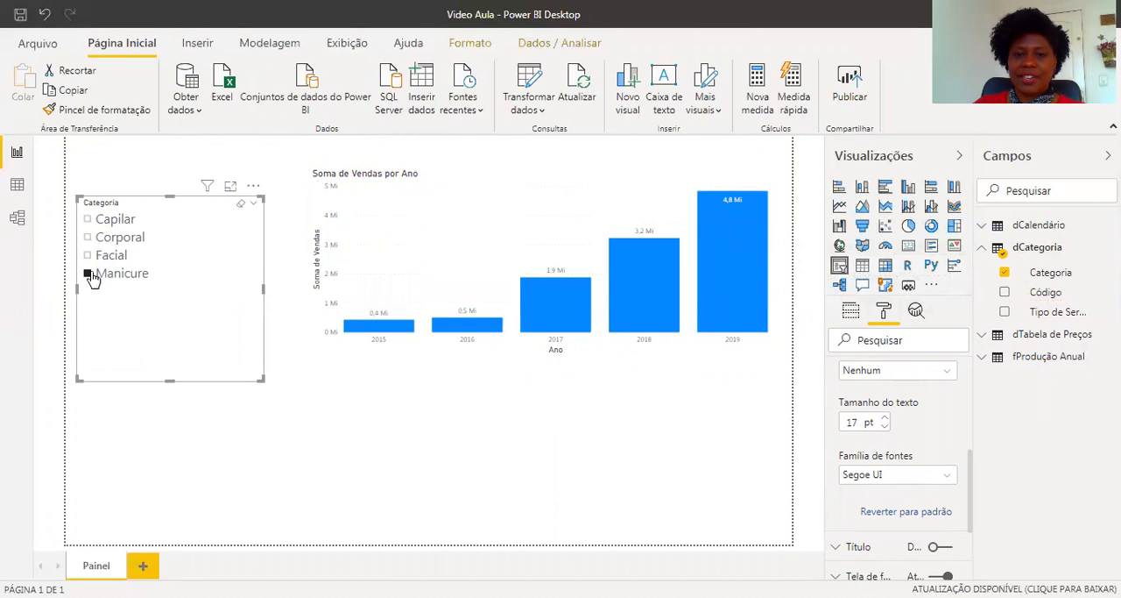
{"action": "left_click", "coordinate": [87, 256]}
{"action": "left_click", "coordinate": [89, 239]}
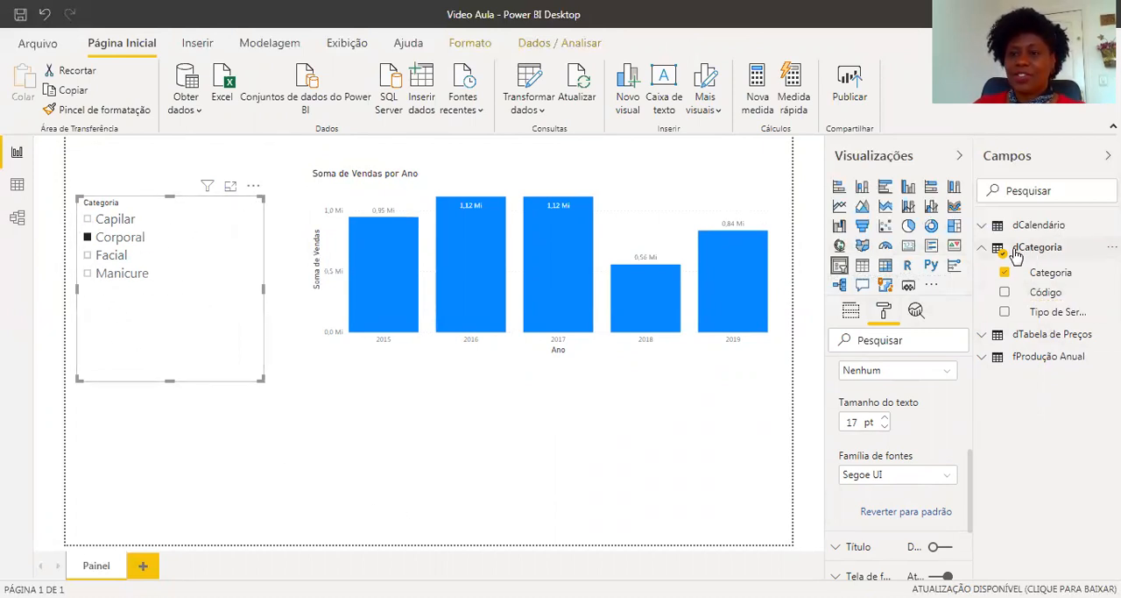
Delete the relationship between dCategoria and fProdução Anual in the model view.
{"action": "left_click", "coordinate": [16, 218]}
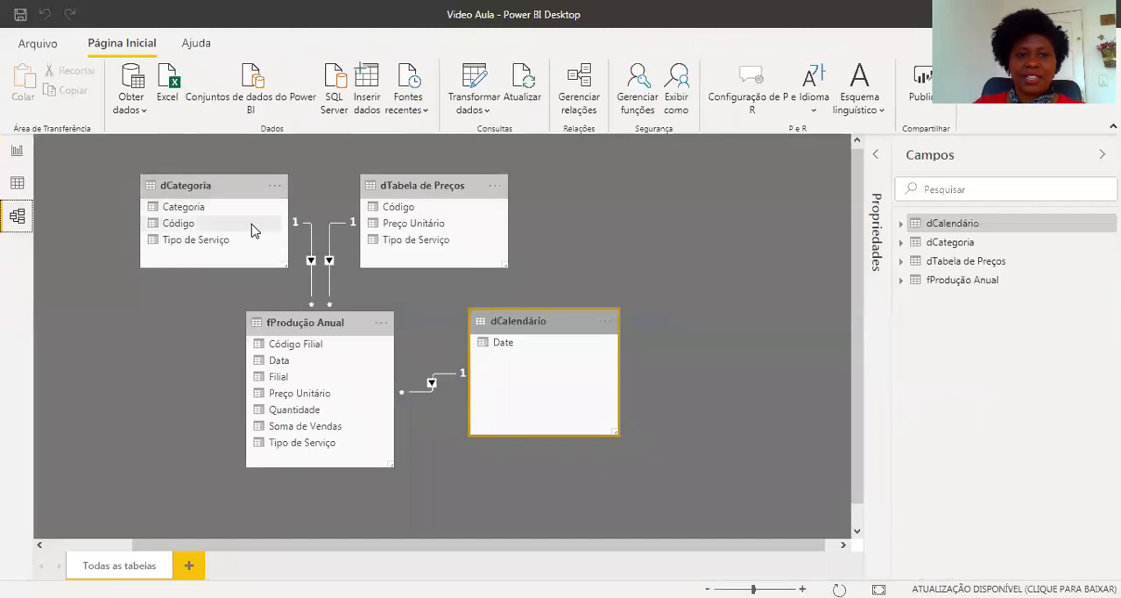
{"action": "right_click", "coordinate": [313, 253]}
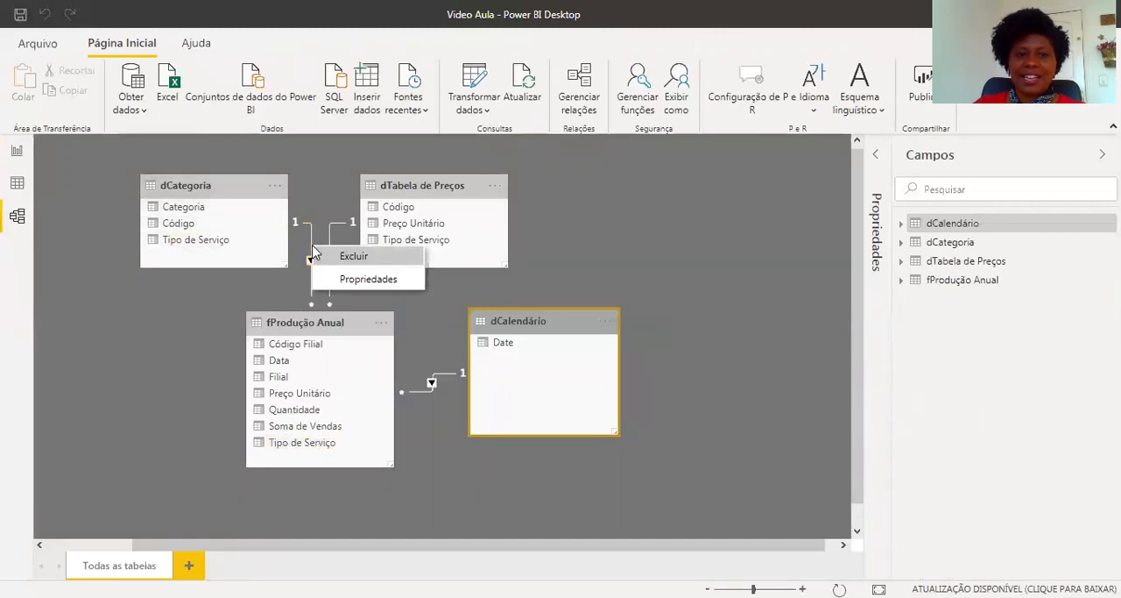
{"action": "left_click", "coordinate": [356, 258]}
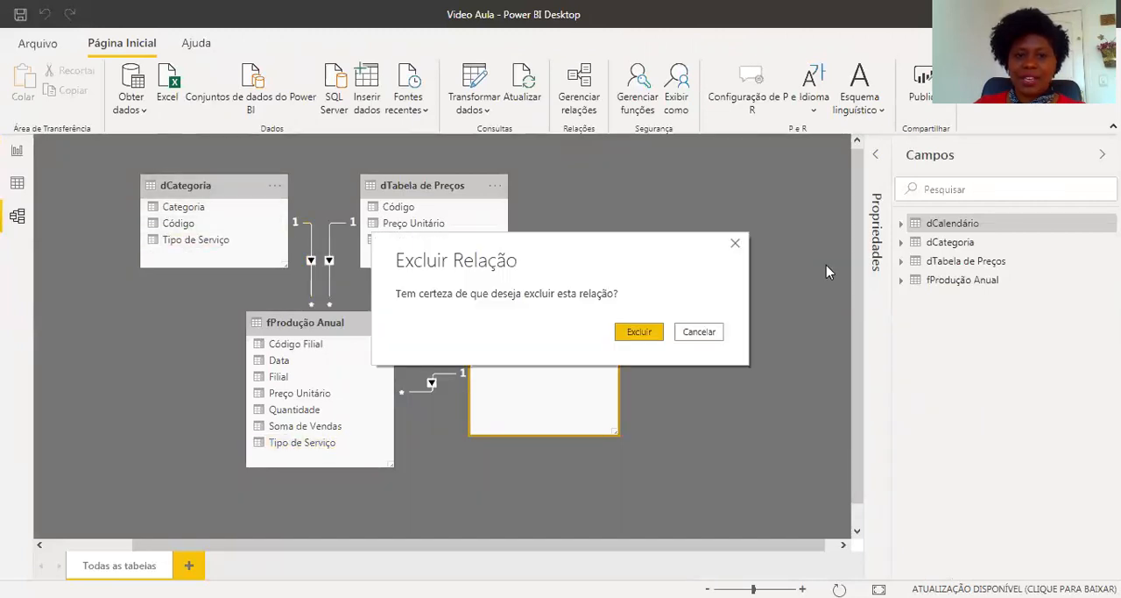
{"action": "left_click", "coordinate": [648, 331]}
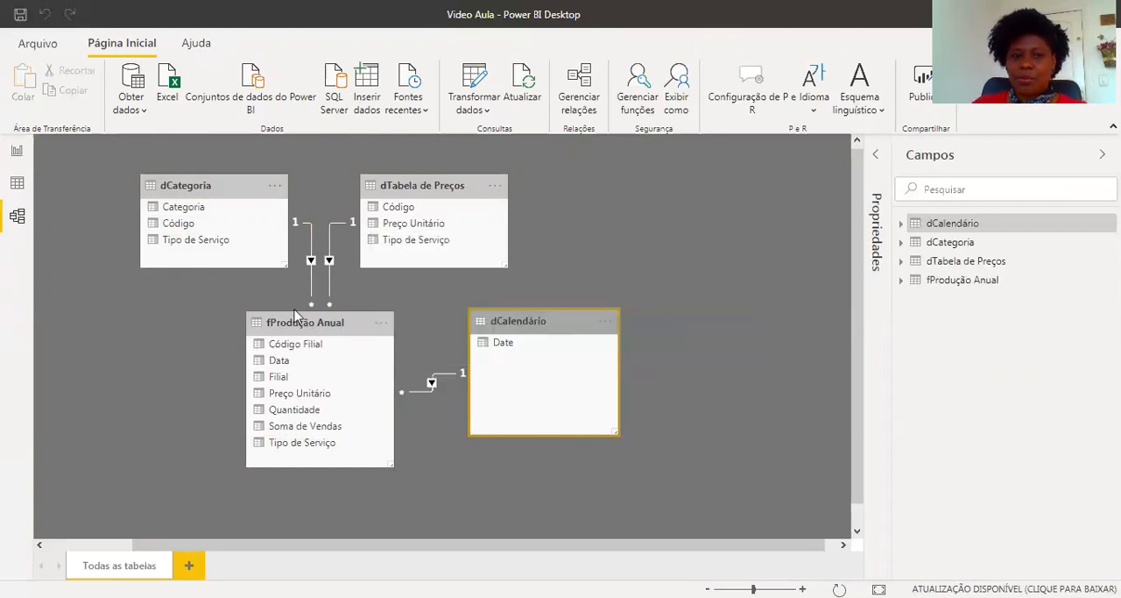
Return to the report and test the Categoria slicer against the sales chart, ending with Manicure selected.
{"action": "left_click", "coordinate": [16, 150]}
{"action": "left_click", "coordinate": [87, 220]}
{"action": "left_click", "coordinate": [88, 237]}
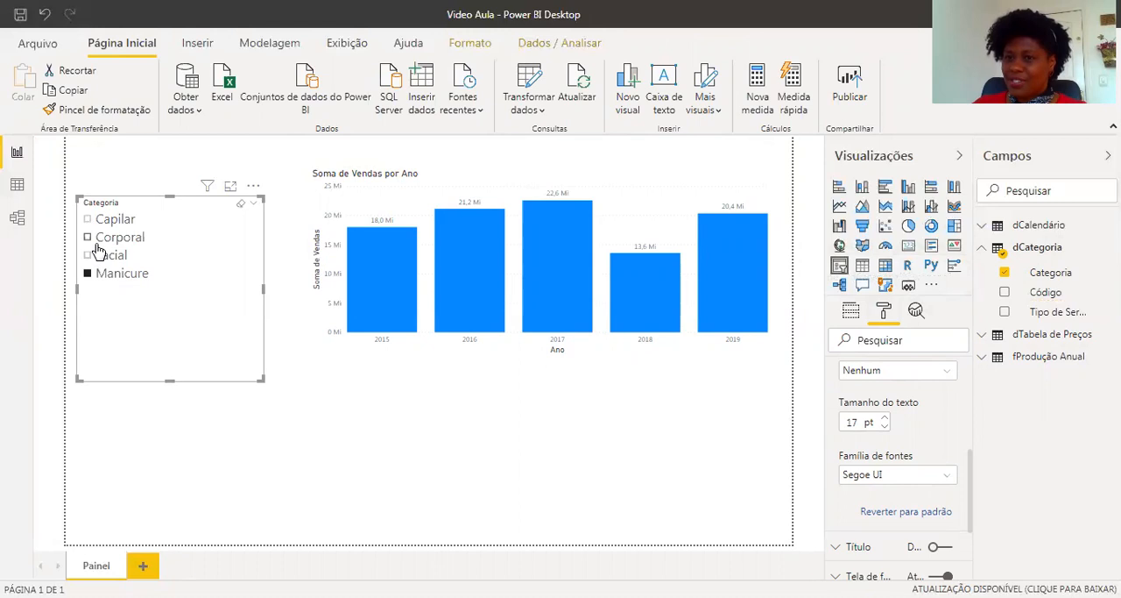
{"action": "left_click", "coordinate": [565, 432]}
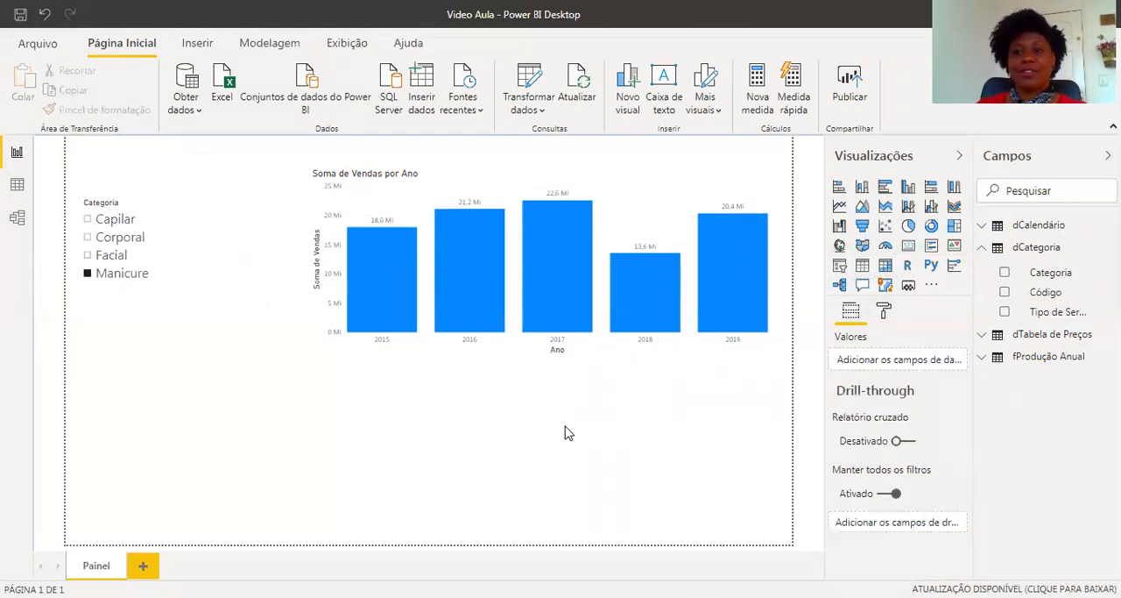